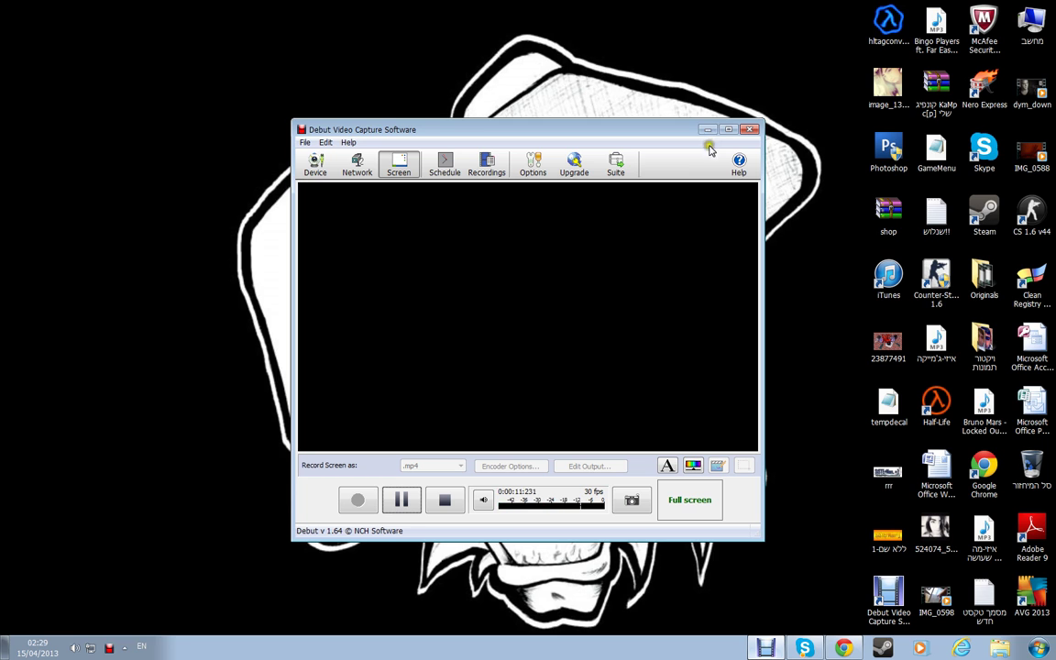
# Step: Minimize the screen recorder, launch Photoshop and create a new blank white RGB document
pyautogui.click(706, 131)
pyautogui.doubleClick(889, 156)
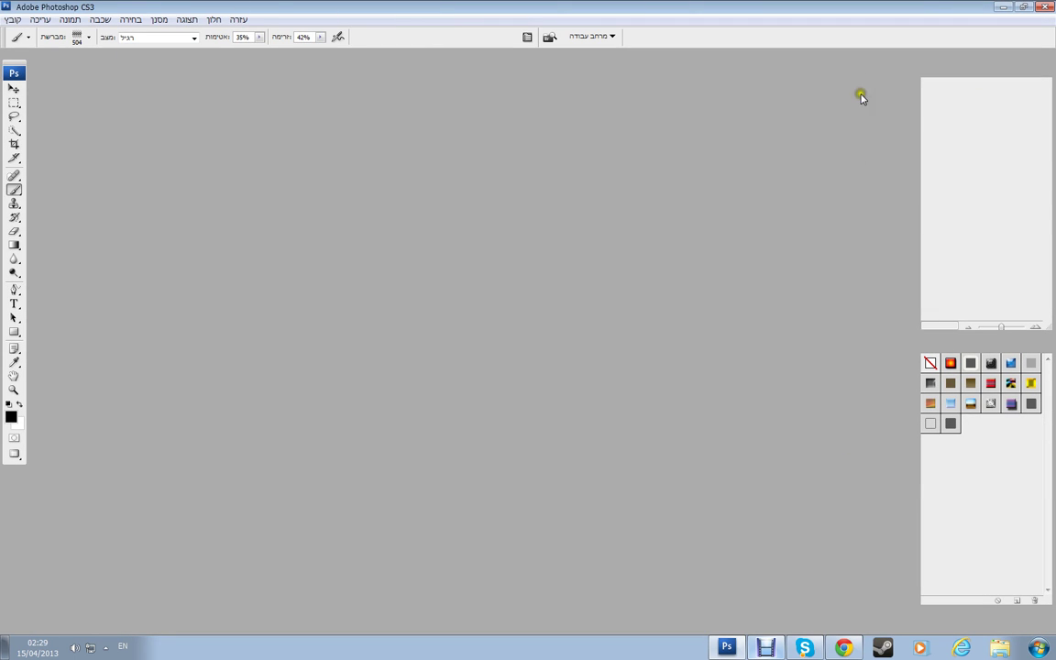
pyautogui.click(14, 20)
pyautogui.click(37, 33)
pyautogui.click(682, 172)
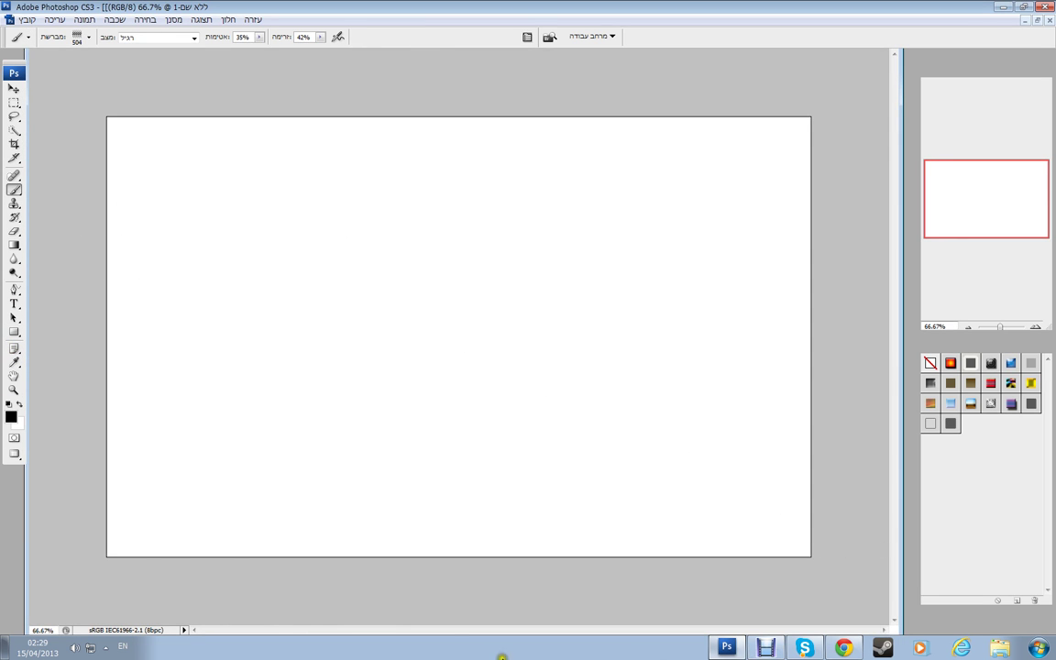
# Step: Add the text "player" in black Agency FB Regular at 250 pt in a wide text box on the canvas
pyautogui.click(15, 303)
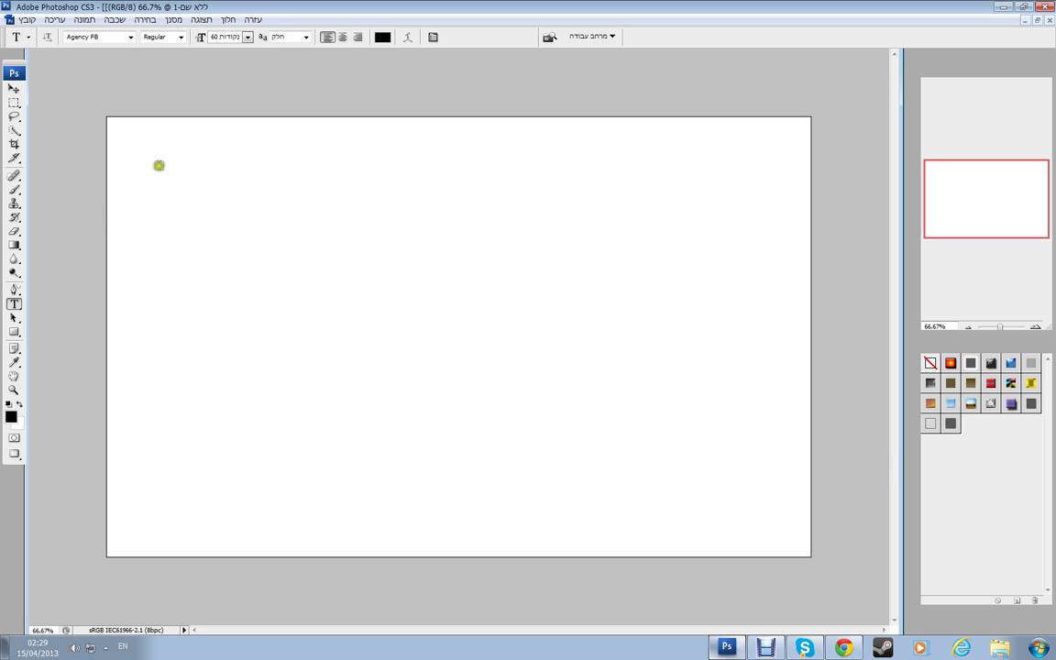
pyautogui.moveTo(161, 181); pyautogui.dragTo(725, 431)
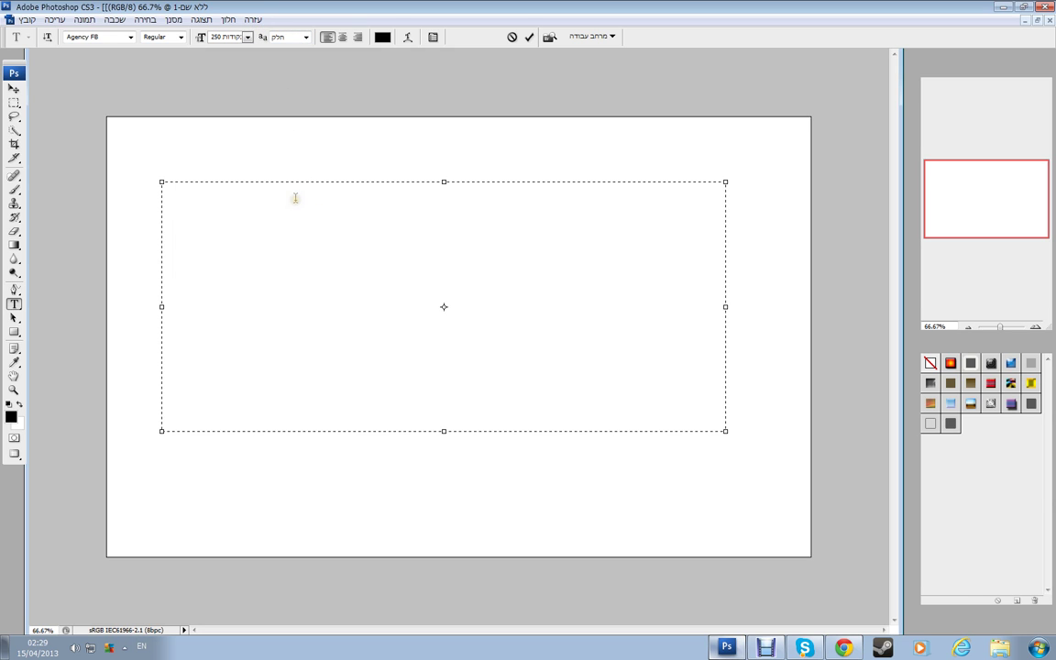
pyautogui.write('plet')
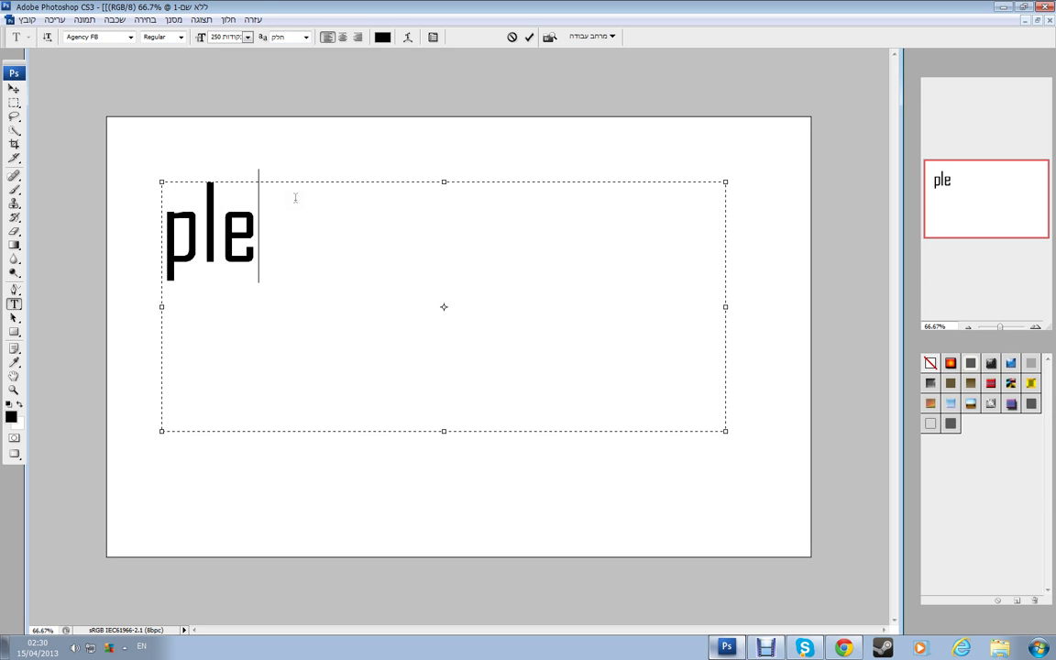
pyautogui.press('BackSpace')
pyautogui.press('BackSpace')
pyautogui.write('ay')
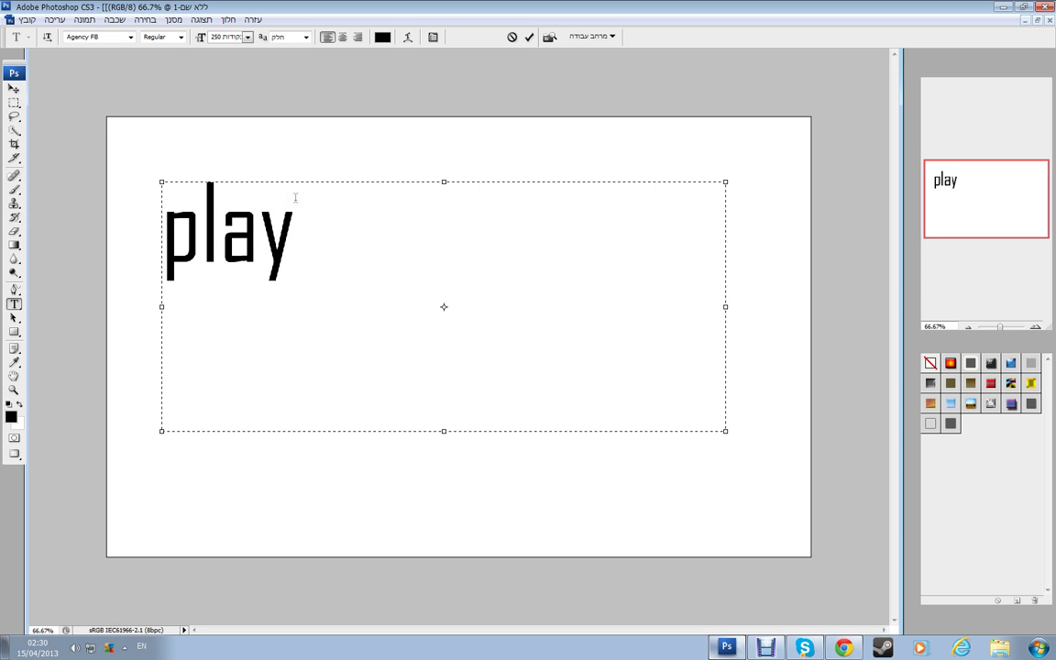
pyautogui.write('er')
pyautogui.click(299, 194)
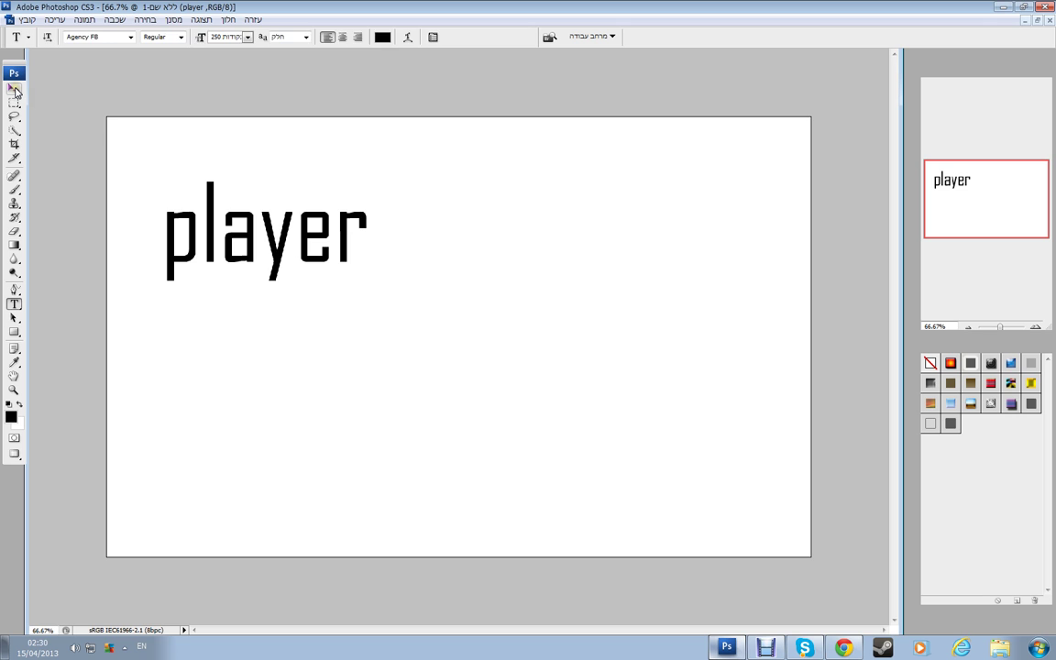
# Step: Move the "player" text to the upper middle of the canvas
pyautogui.click(13, 88)
pyautogui.moveTo(210, 193); pyautogui.dragTo(467, 211)
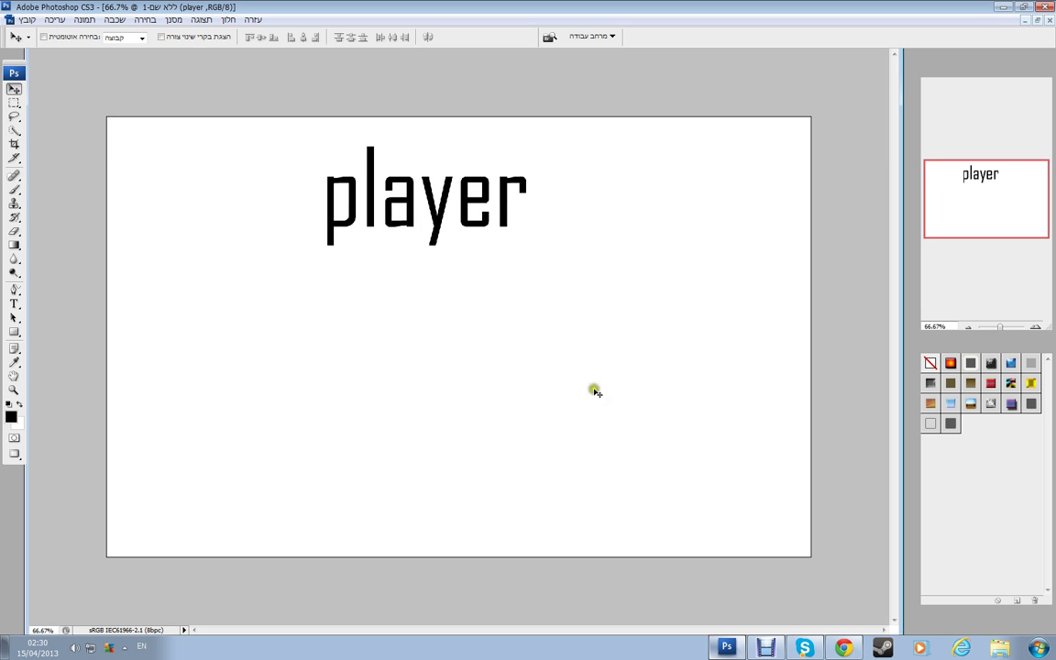
pyautogui.click(764, 647)
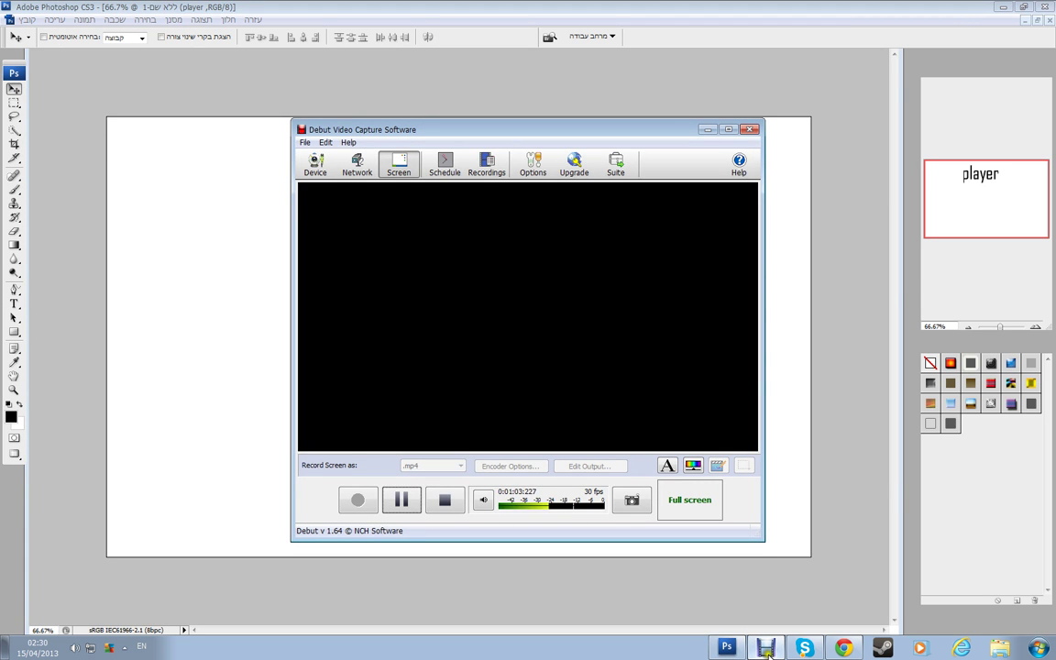
pyautogui.click(689, 584)
pyautogui.moveTo(428, 195); pyautogui.dragTo(420, 184)
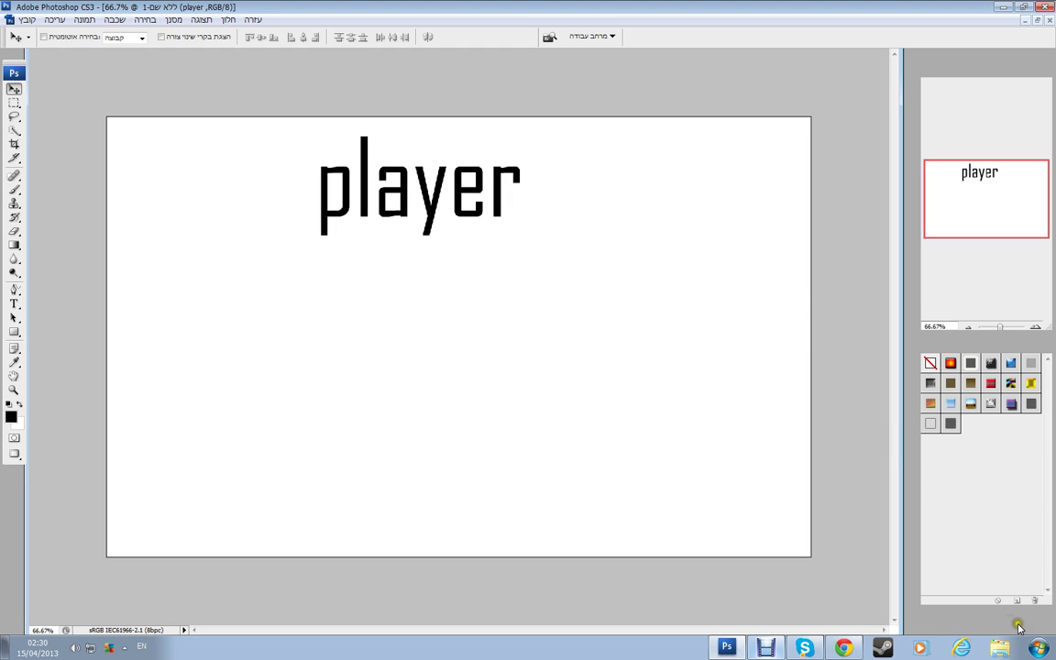
# Step: Add a drop shadow to the "player" layer with distance 2 px, spread 85% and size 10 px
pyautogui.press('F7')
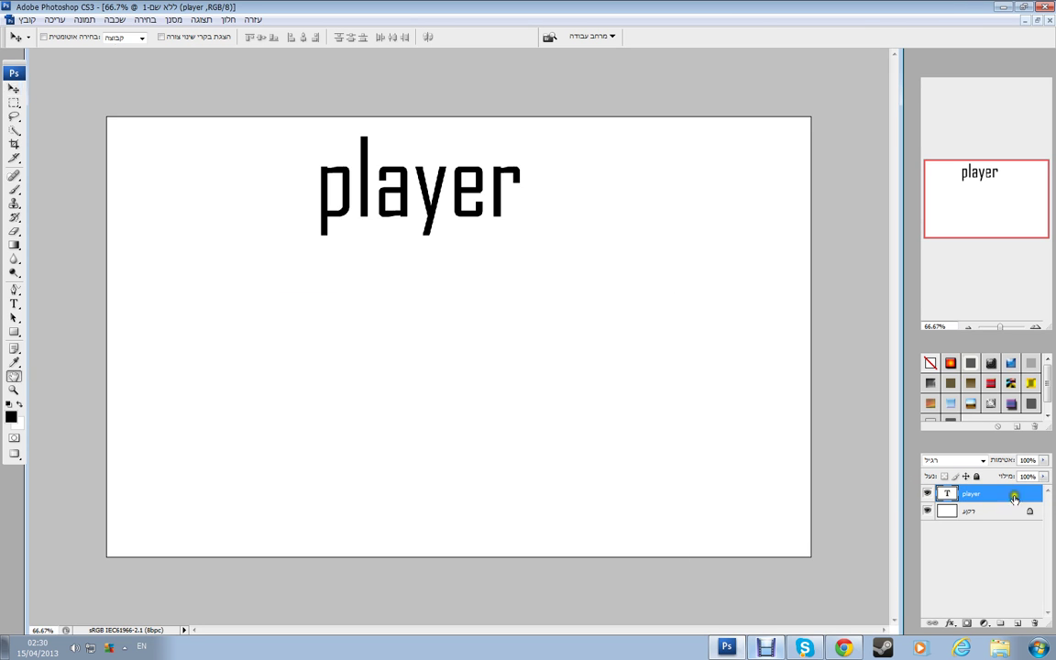
pyautogui.doubleClick(1019, 494)
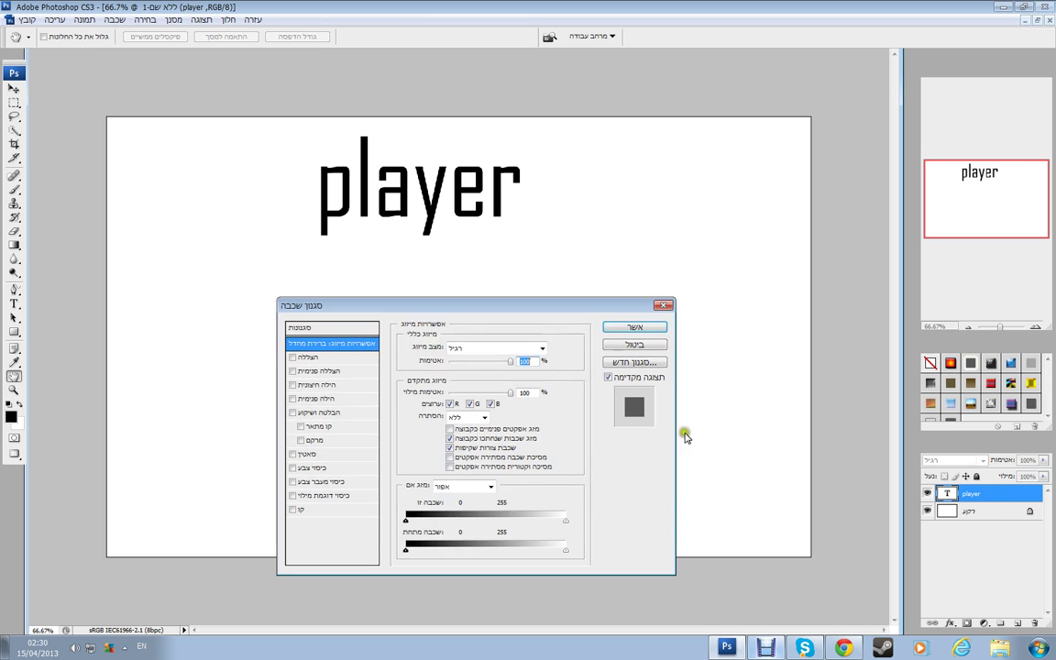
pyautogui.click(317, 359)
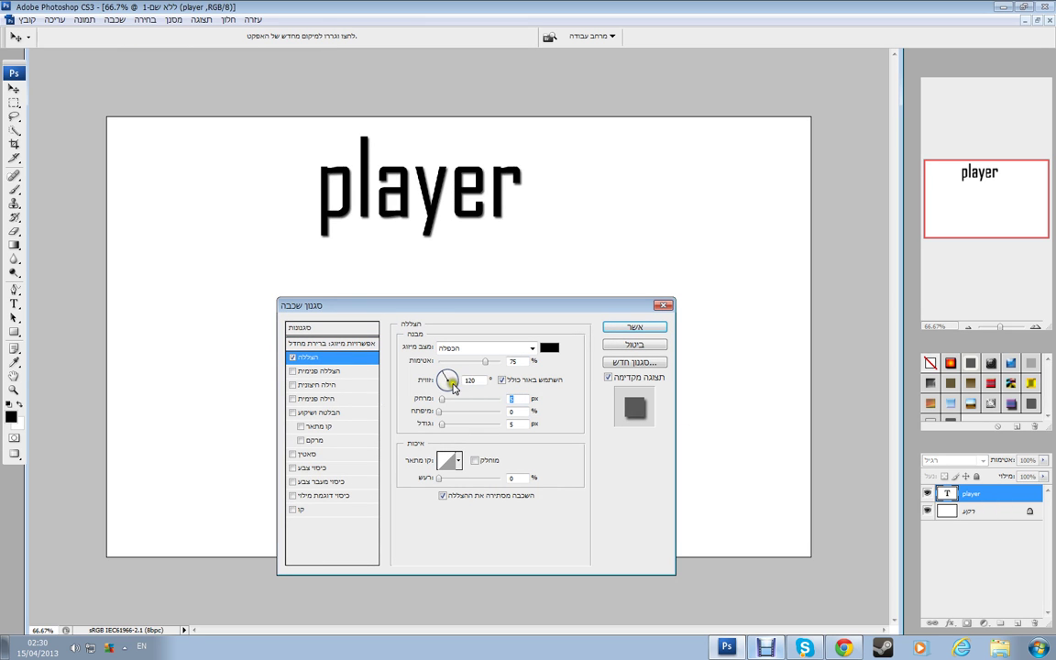
pyautogui.write('2')
pyautogui.press('Tab')
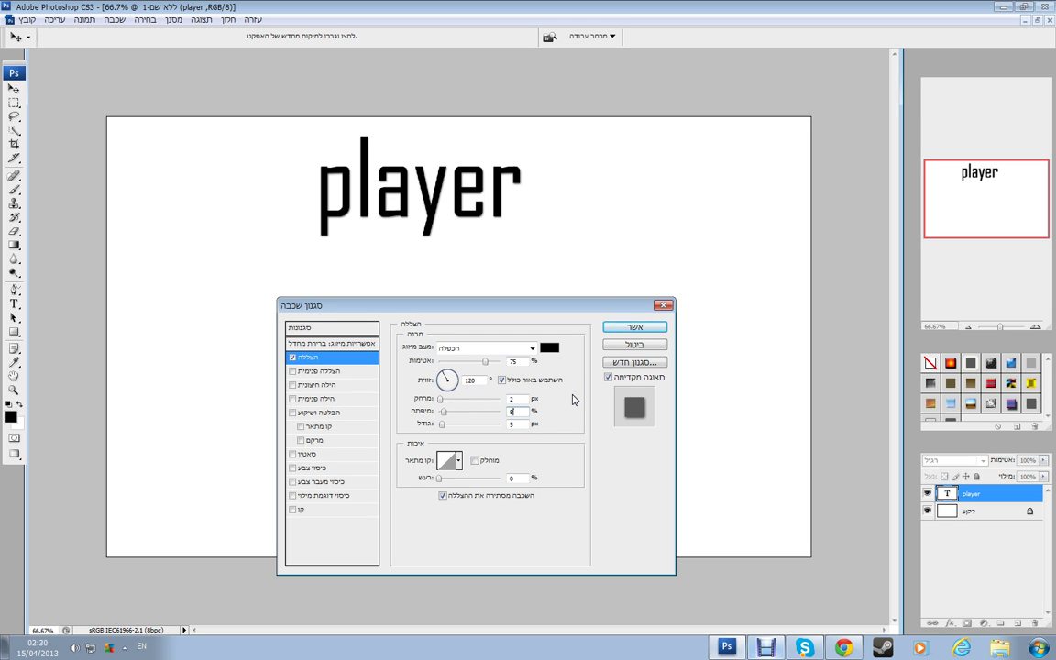
pyautogui.write('5')
pyautogui.press('Tab')
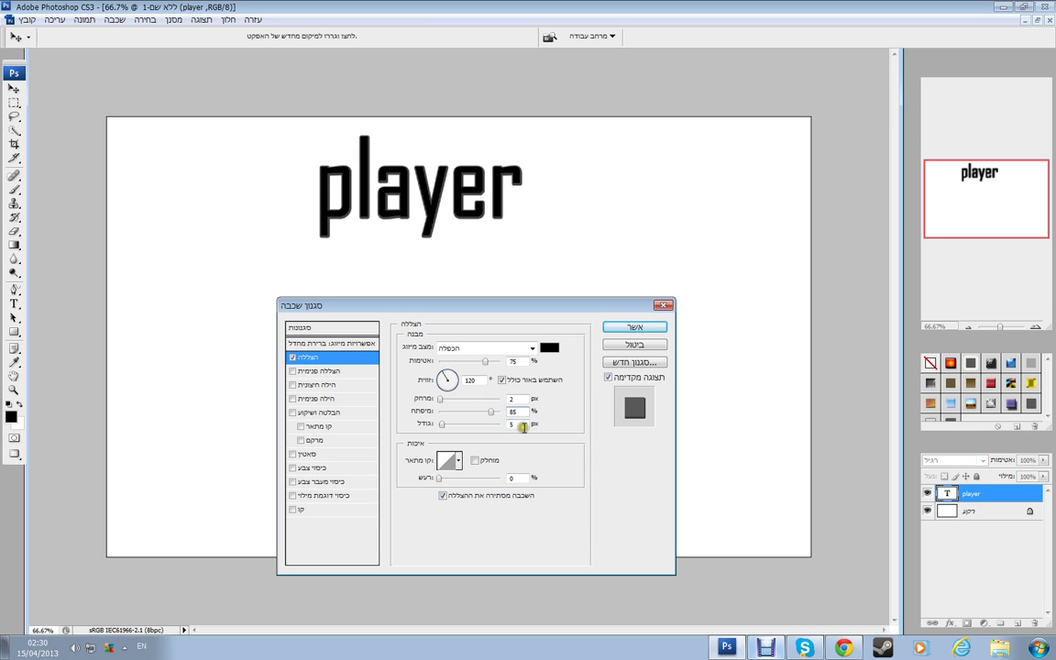
pyautogui.write('10')
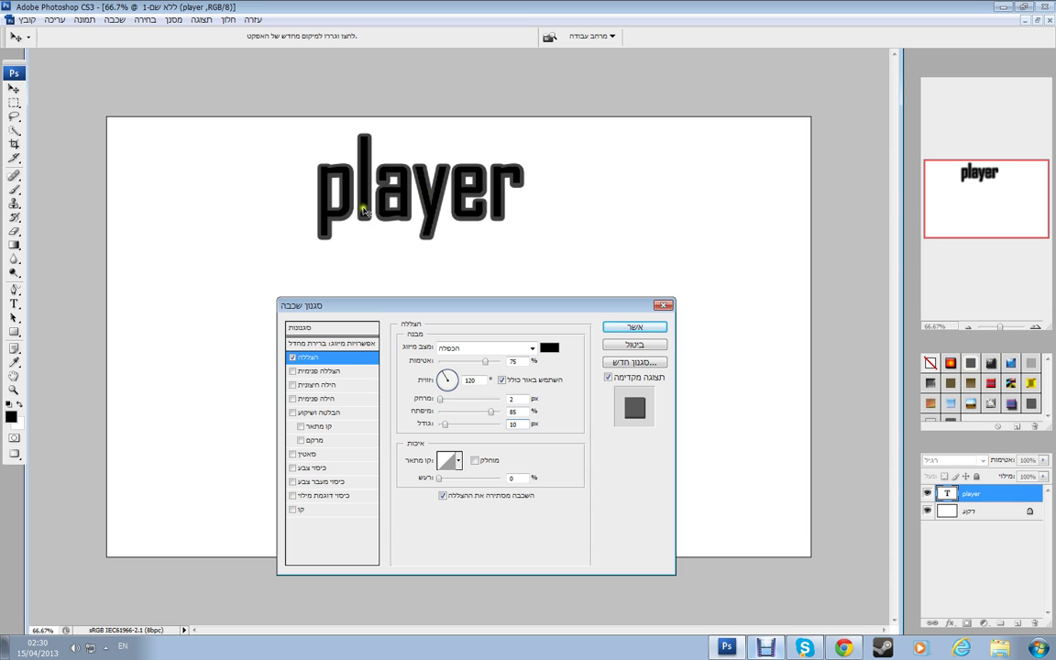
# Step: Add a gradient overlay to the "player" layer using the light-blue to dark-navy preset and apply the layer style
pyautogui.click(313, 481)
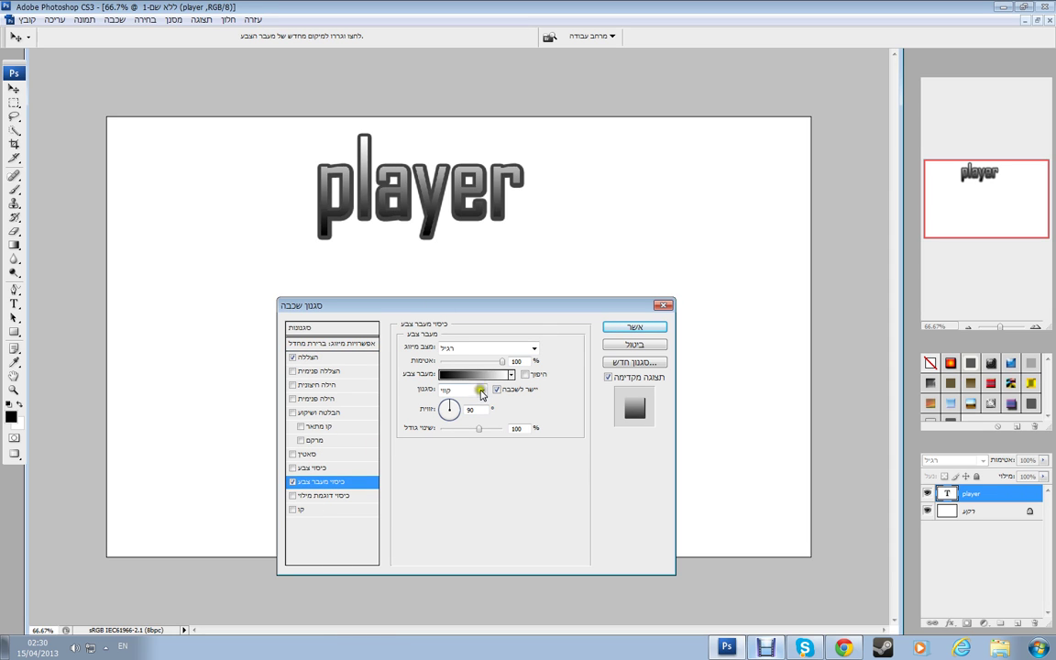
pyautogui.click(513, 375)
pyautogui.click(532, 451)
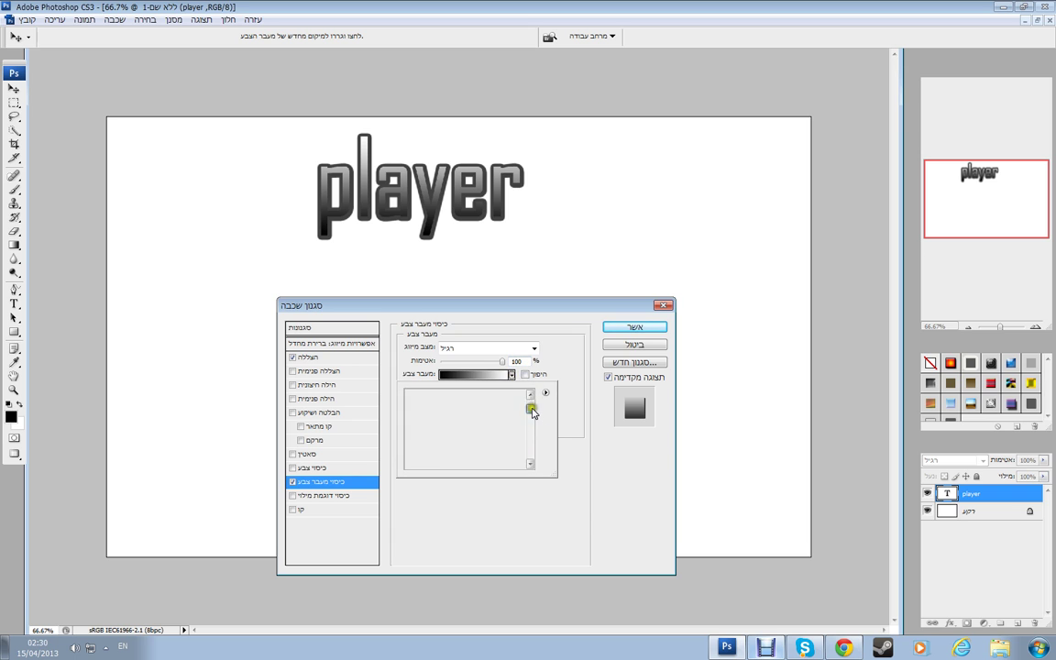
pyautogui.moveTo(532, 451)
pyautogui.mouseDown()
pyautogui.moveTo(535, 412)
pyautogui.moveTo(534, 454)
pyautogui.mouseUp()
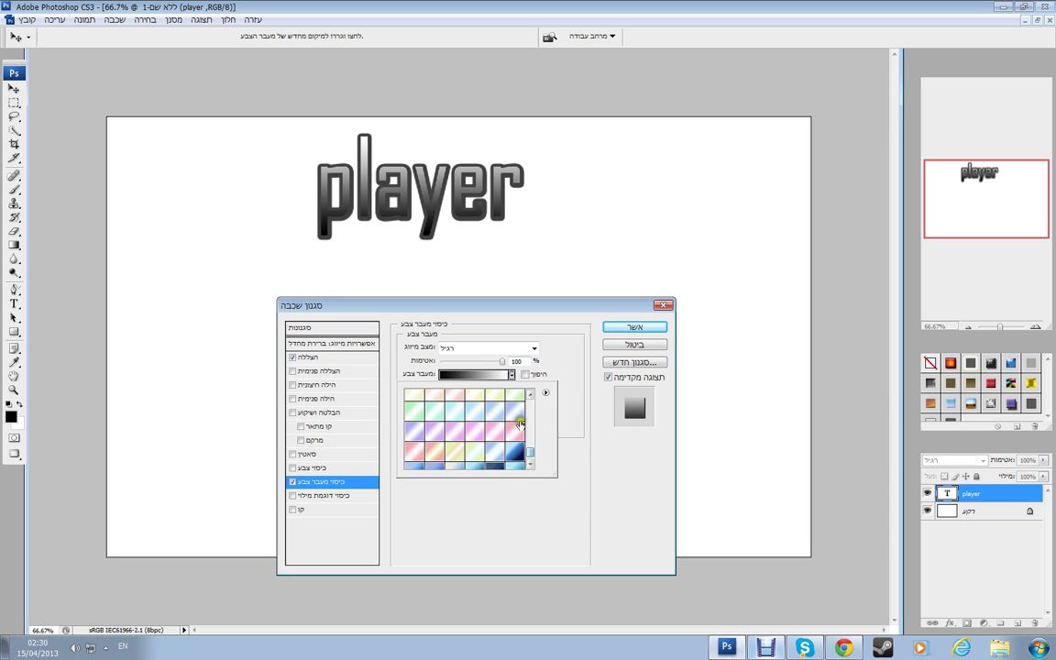
pyautogui.click(515, 451)
pyautogui.click(475, 466)
pyautogui.click(453, 466)
pyautogui.click(495, 466)
pyautogui.click(457, 413)
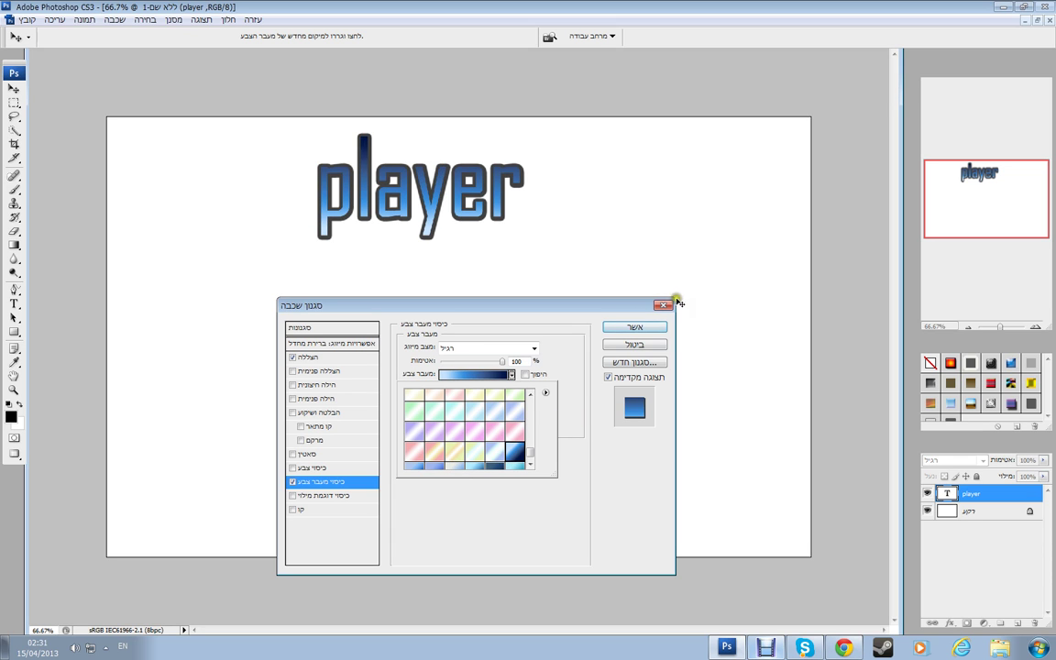
pyautogui.click(634, 327)
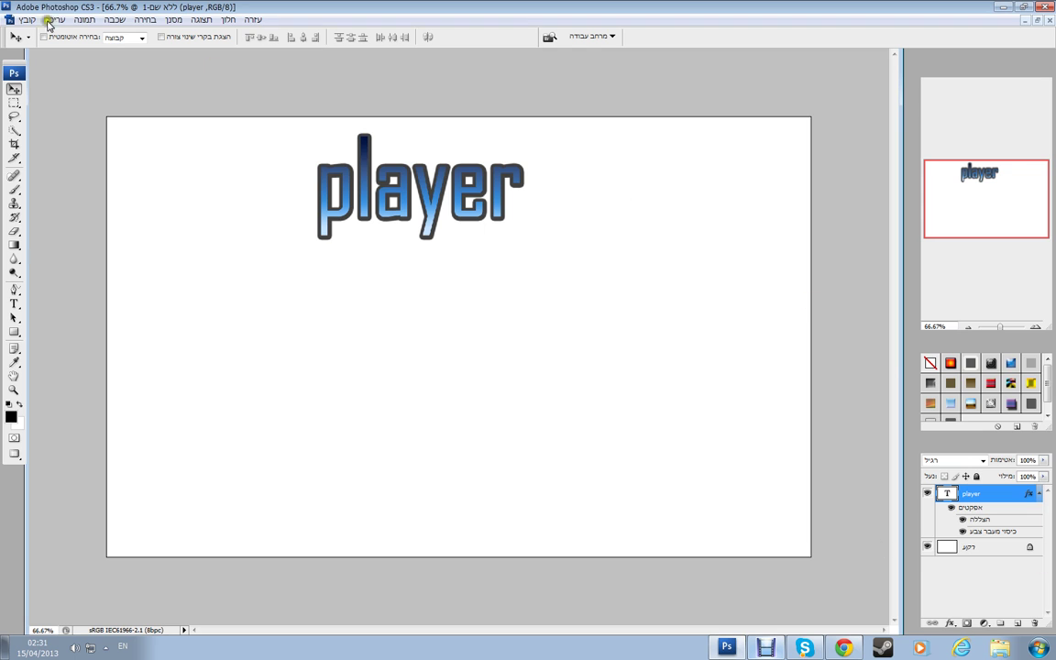
# Step: Reposition the "player" text so it is centred horizontally, slightly above the middle of the canvas
pyautogui.moveTo(435, 199); pyautogui.dragTo(459, 207)
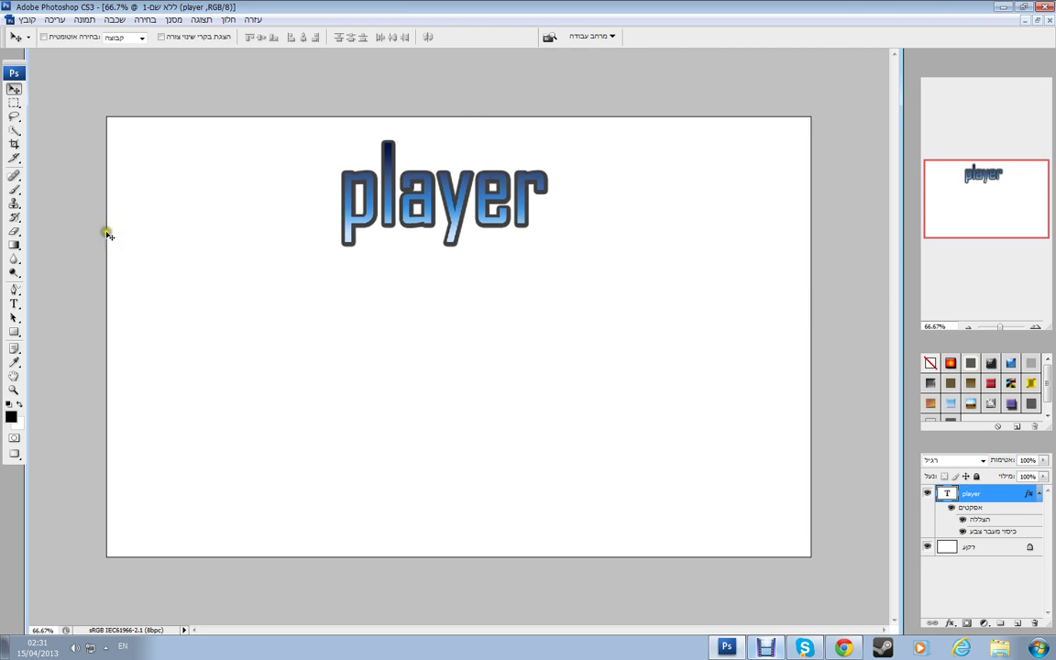
pyautogui.click(15, 304)
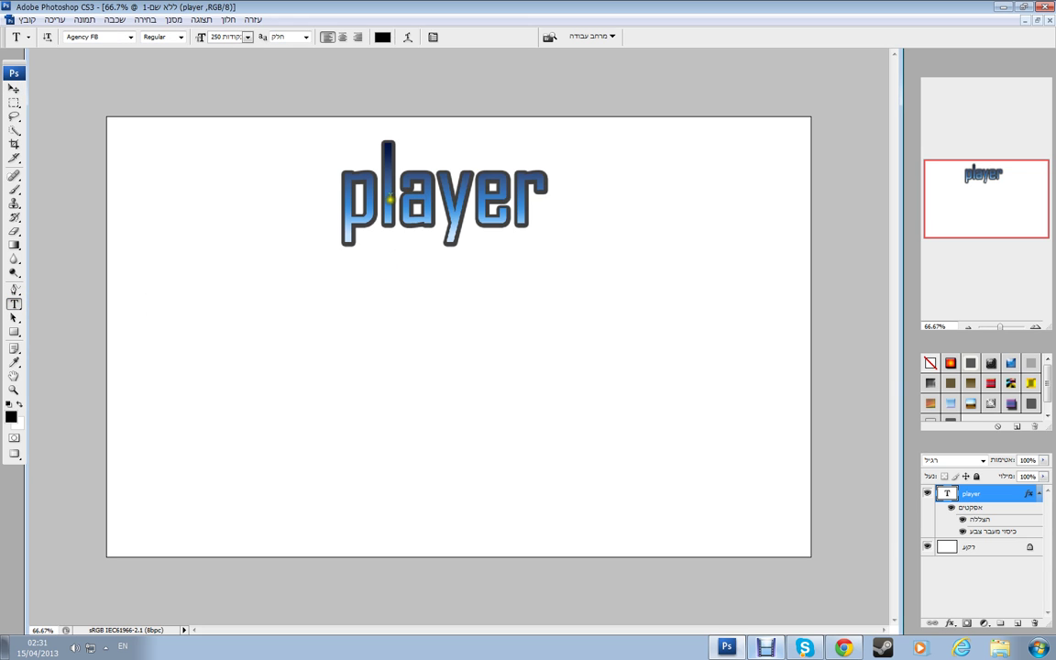
pyautogui.click(14, 88)
pyautogui.moveTo(511, 198); pyautogui.dragTo(525, 257)
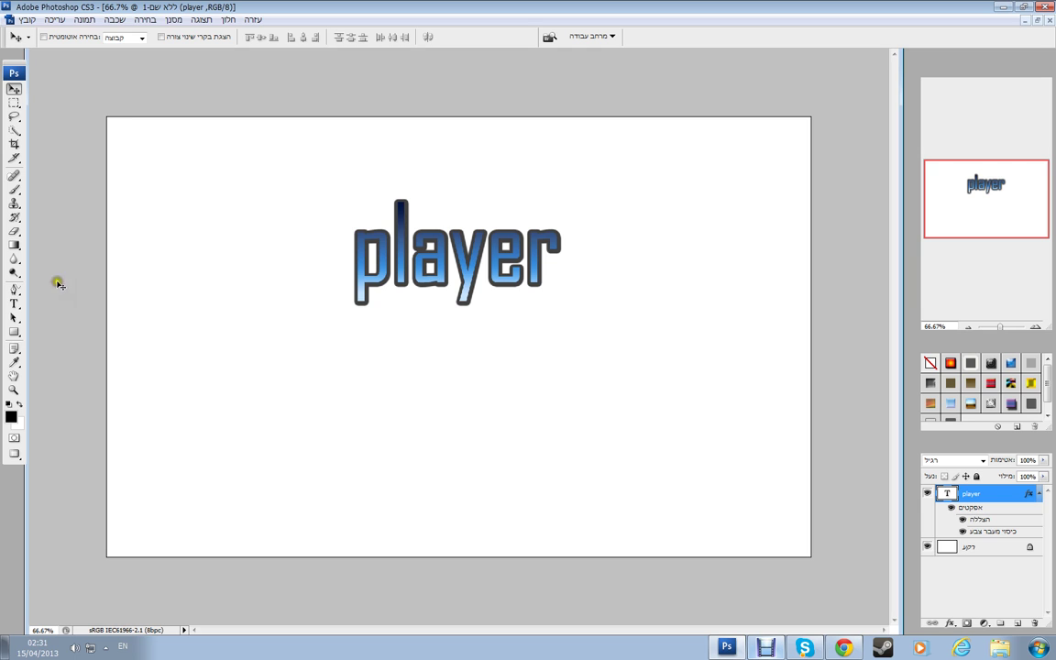
# Step: Add the 60 pt Agency FB text "The best player la king" and place it just under the right half of "player"
pyautogui.click(15, 307)
pyautogui.moveTo(330, 327); pyautogui.dragTo(606, 413)
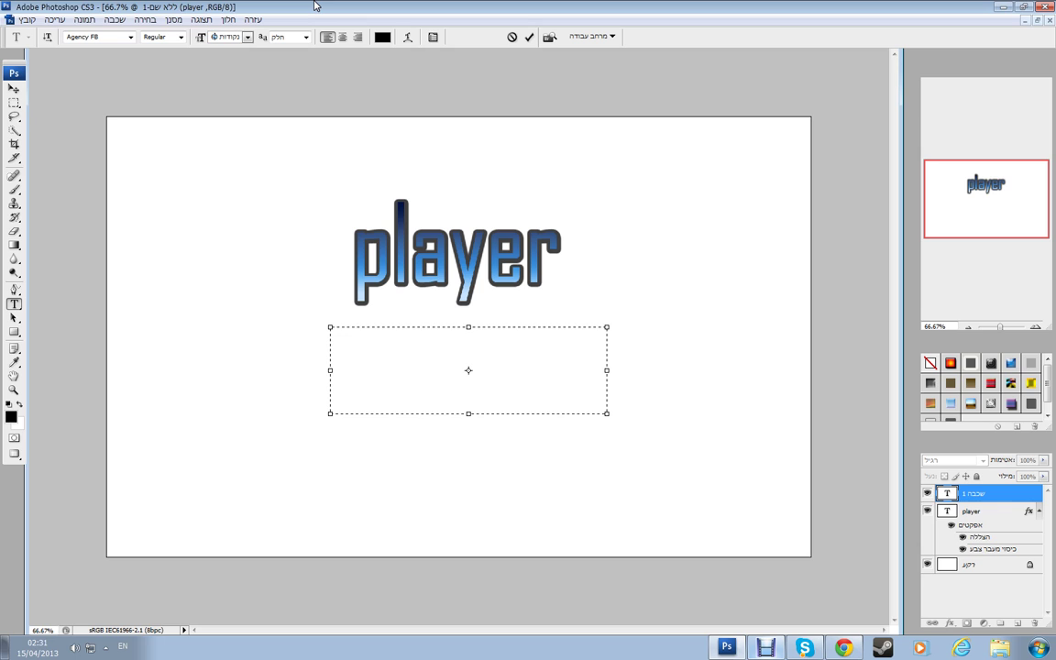
pyautogui.write('r')
pyautogui.write('The')
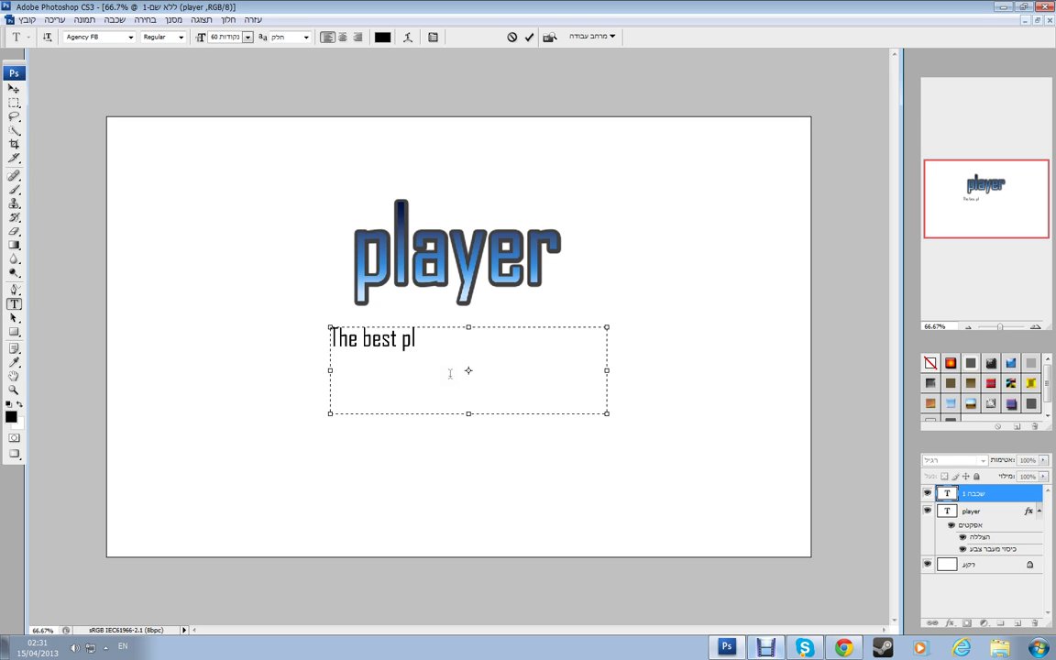
pyautogui.write('best player la king')
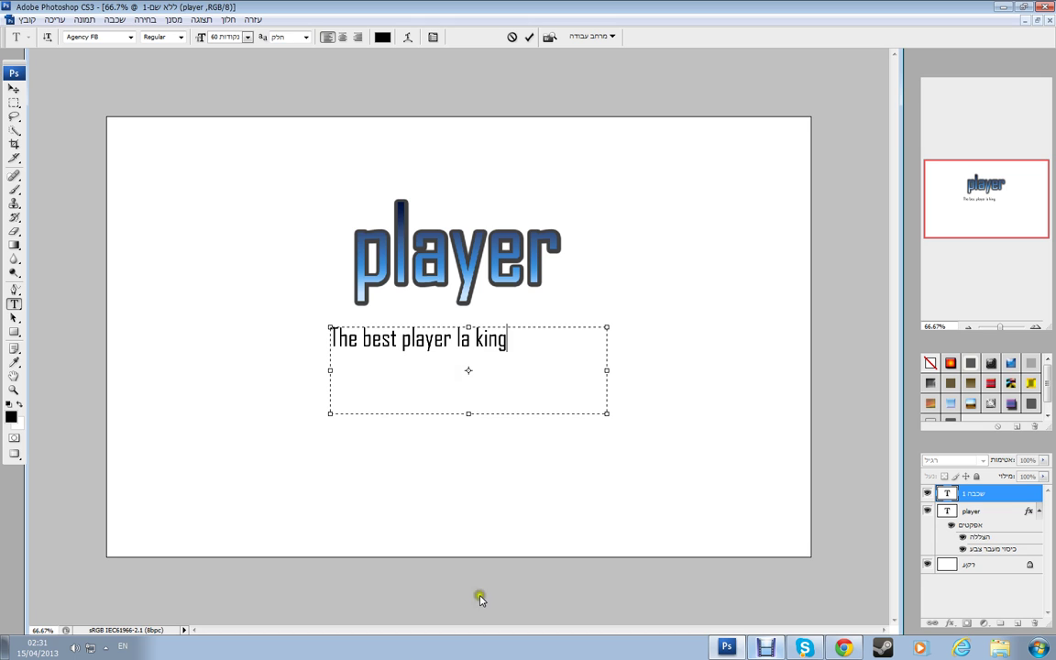
pyautogui.hotkey('ctrl', 'Return')
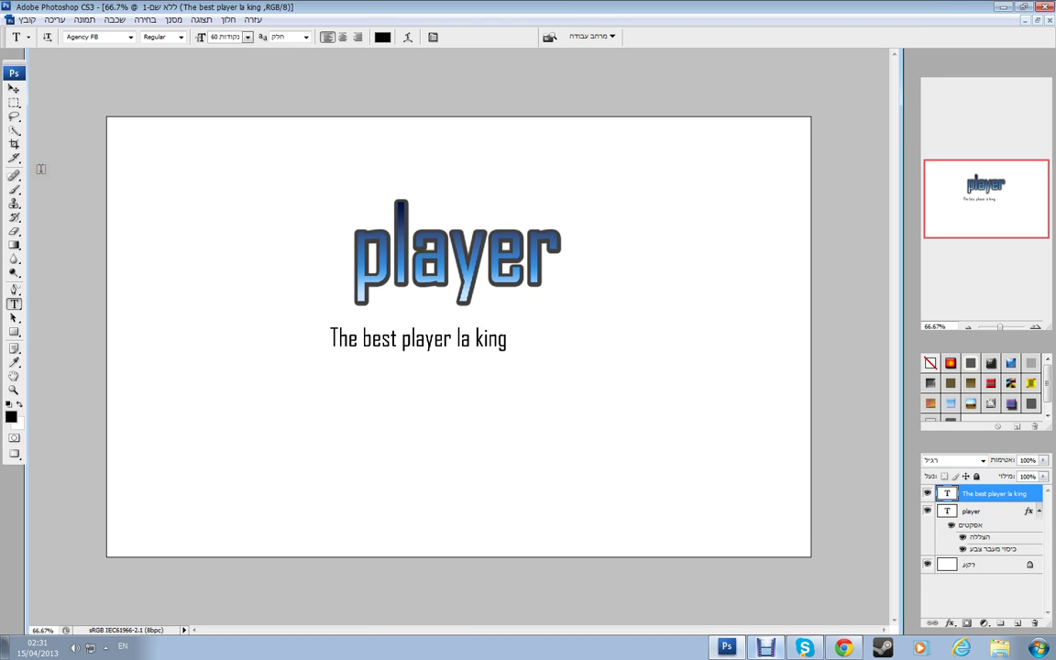
pyautogui.click(14, 89)
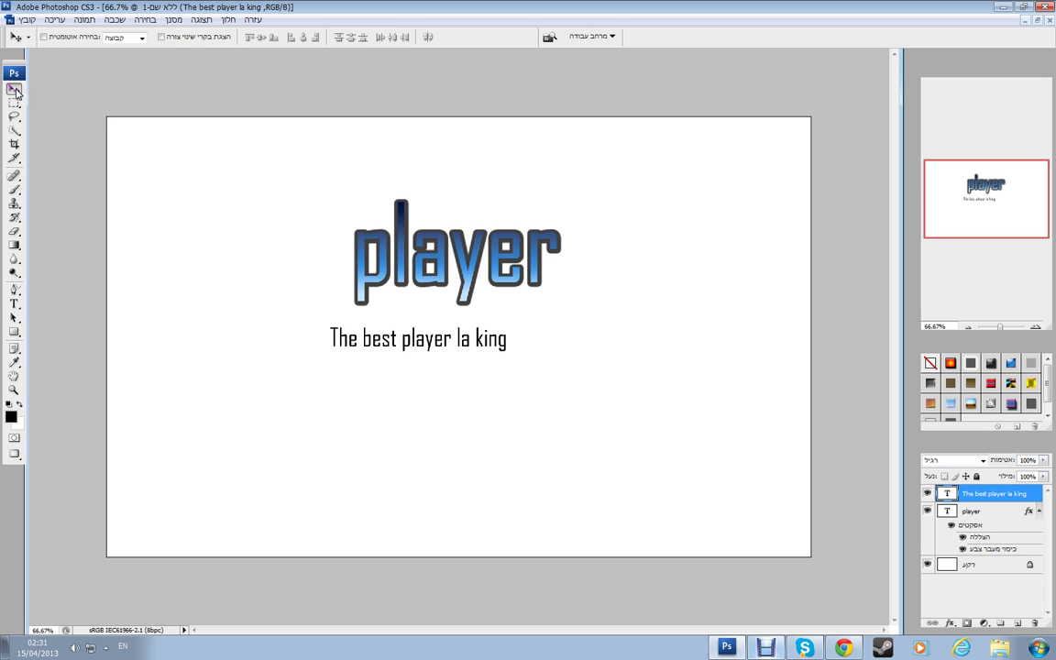
pyautogui.moveTo(446, 349); pyautogui.dragTo(551, 319)
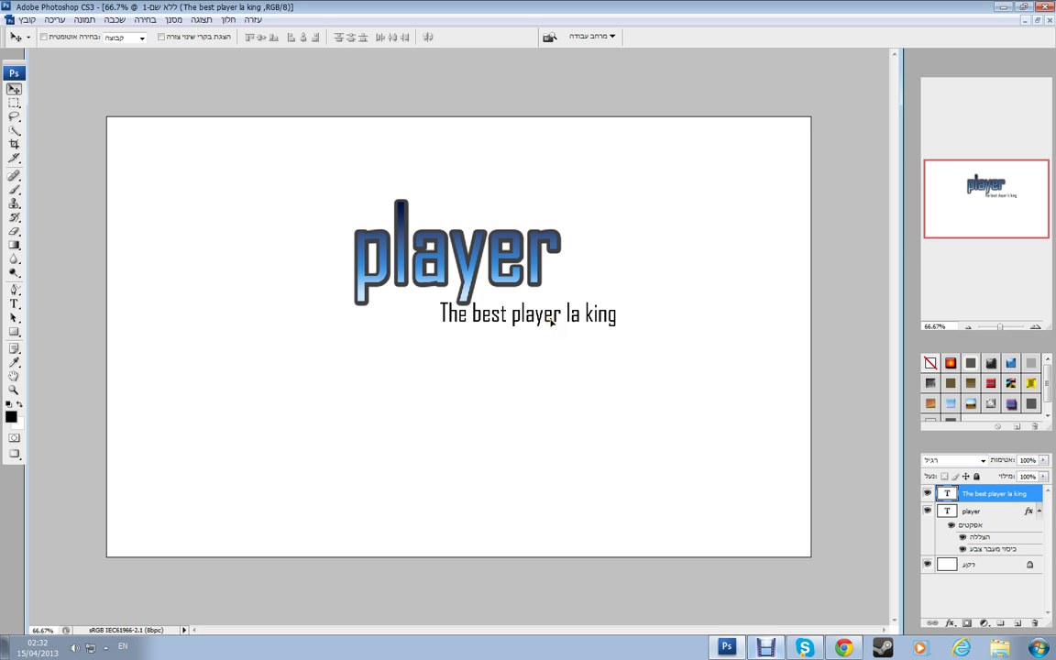
# Step: Add a drop shadow to the "The best player la king" layer with distance 2 px, spread 85% and size 10 px
pyautogui.doubleClick(1033, 496)
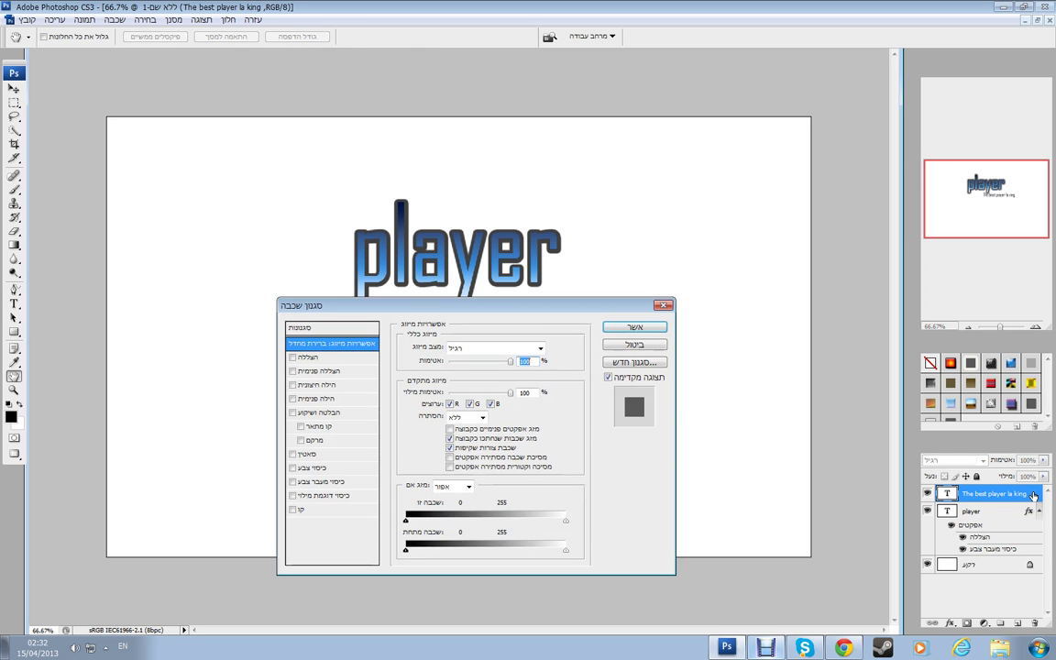
pyautogui.click(312, 356)
pyautogui.click(518, 397)
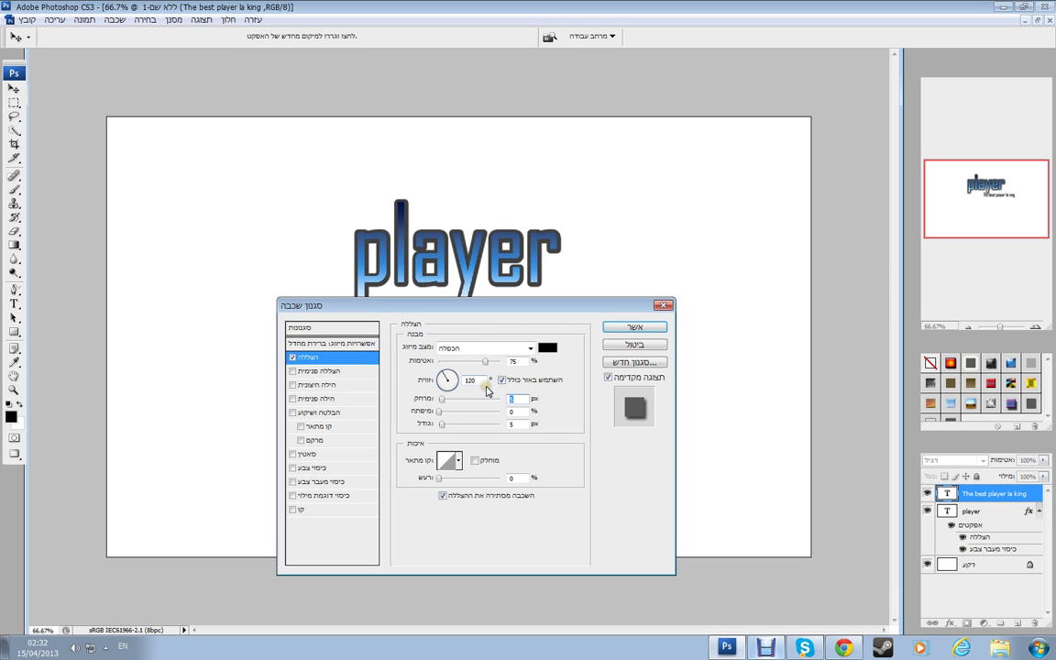
pyautogui.write('2')
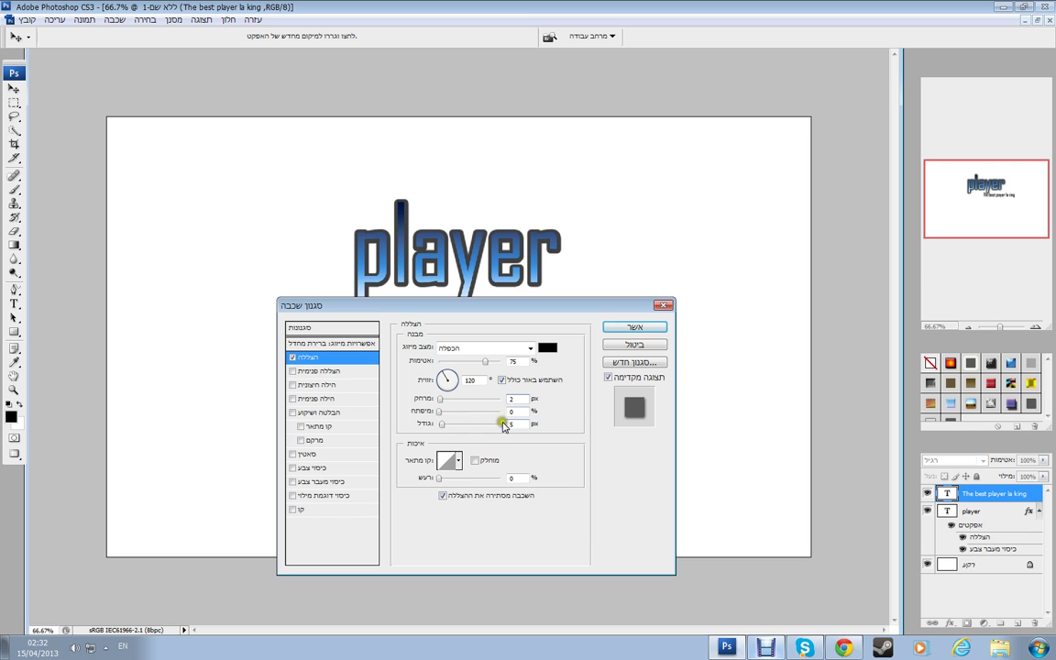
pyautogui.click(487, 414)
pyautogui.write('10')
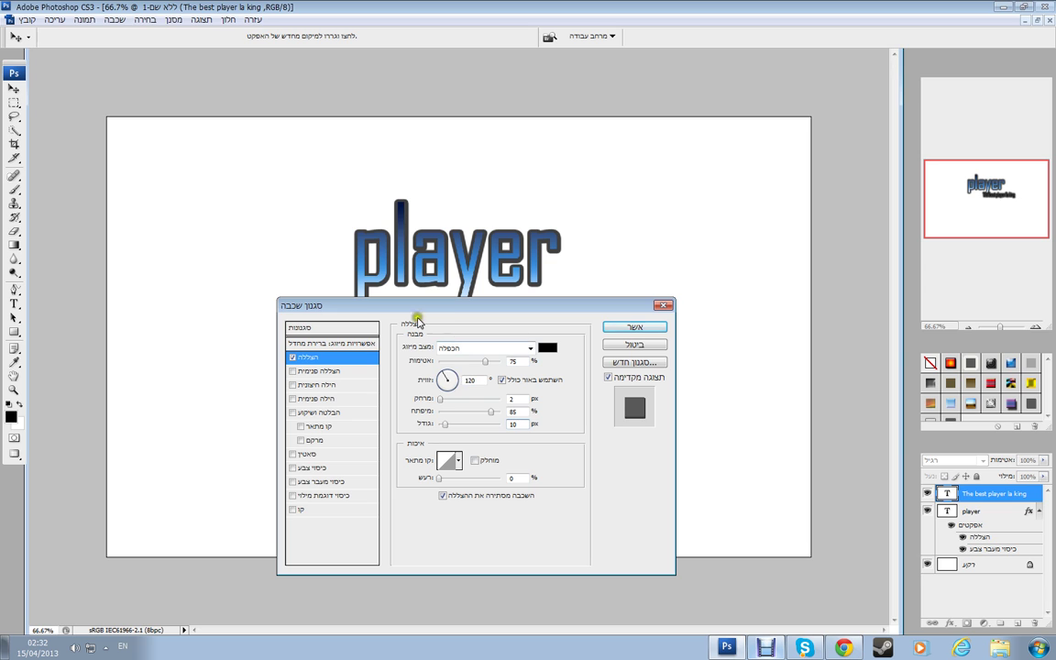
# Step: Add a gradient overlay to the "The best player la king" layer using a light-to-dark blue preset and apply the layer style
pyautogui.click(321, 482)
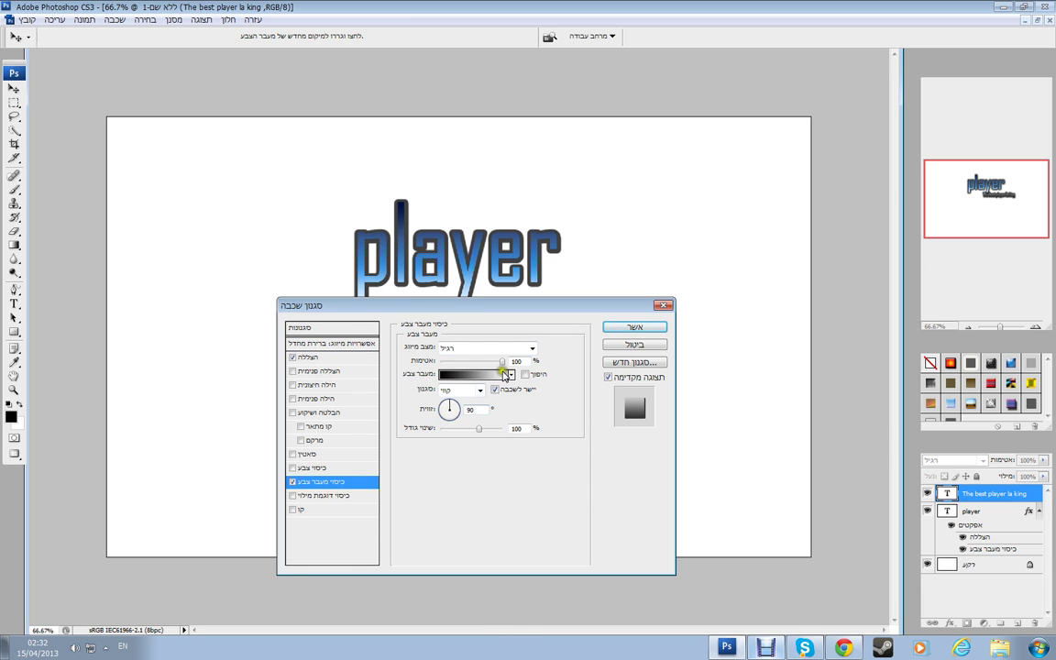
pyautogui.click(469, 374)
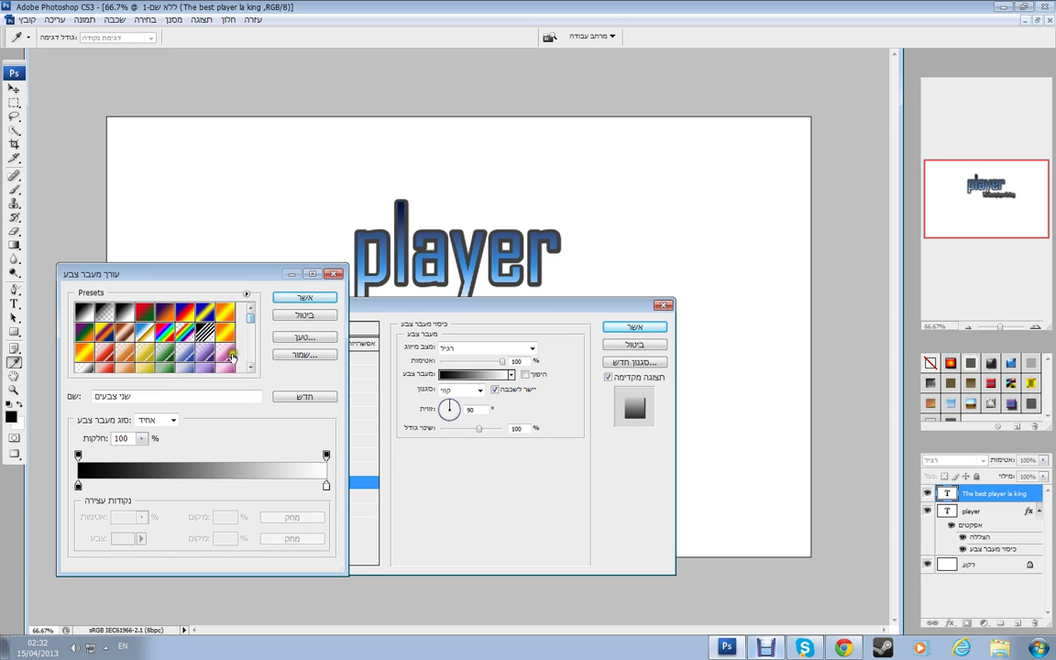
pyautogui.moveTo(251, 327); pyautogui.dragTo(252, 358)
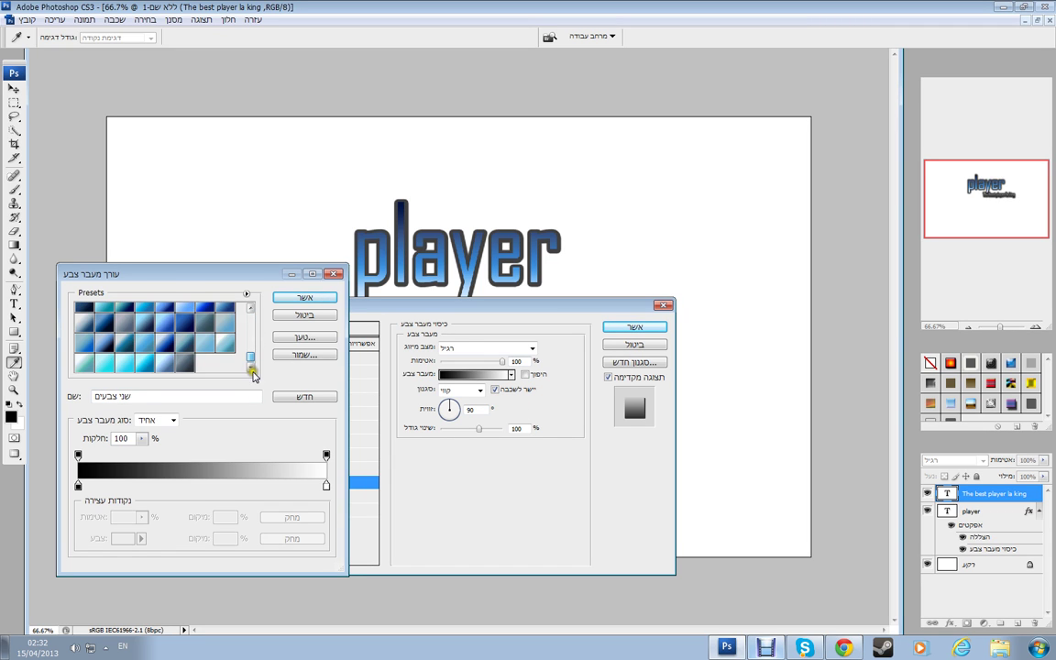
pyautogui.click(96, 330)
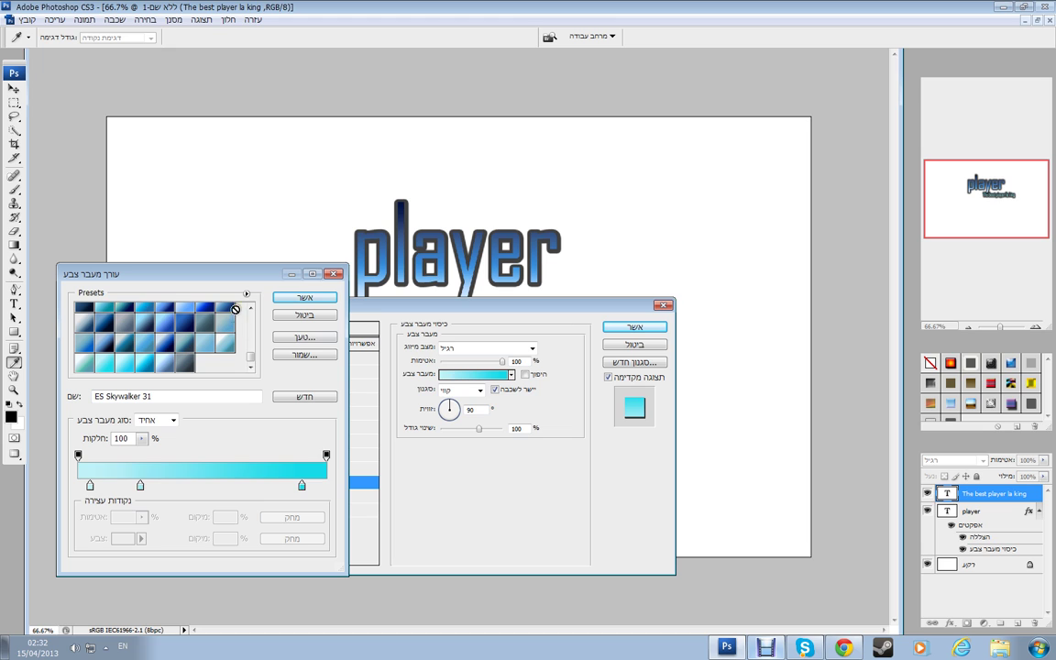
pyautogui.click(229, 312)
pyautogui.click(304, 298)
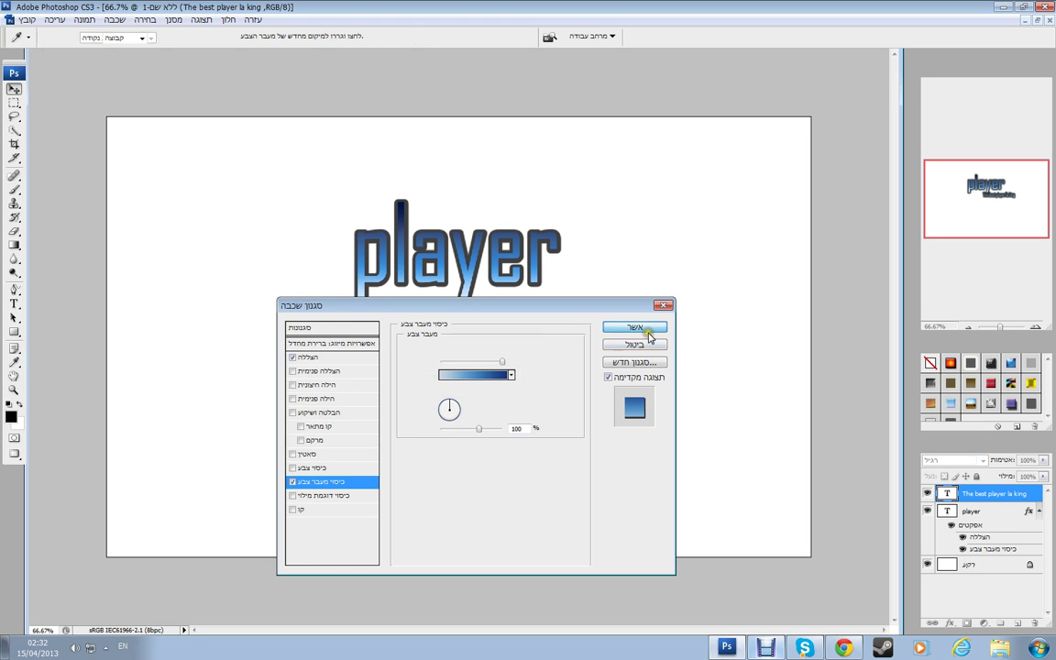
pyautogui.click(646, 334)
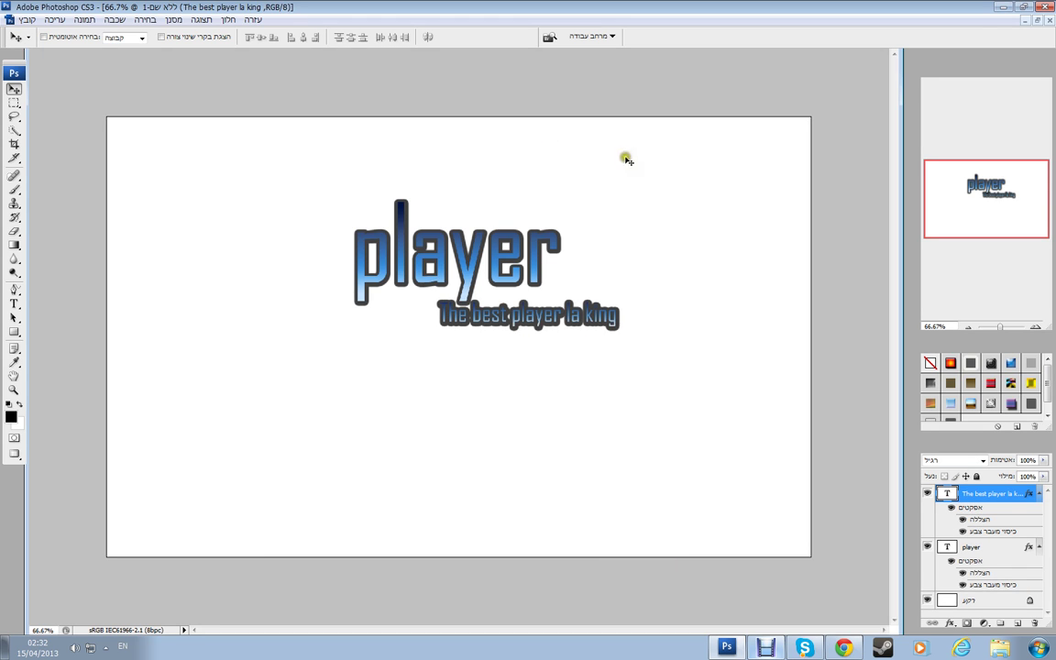
# Step: Nudge the "player" text slightly right and up on the canvas
pyautogui.click(14, 303)
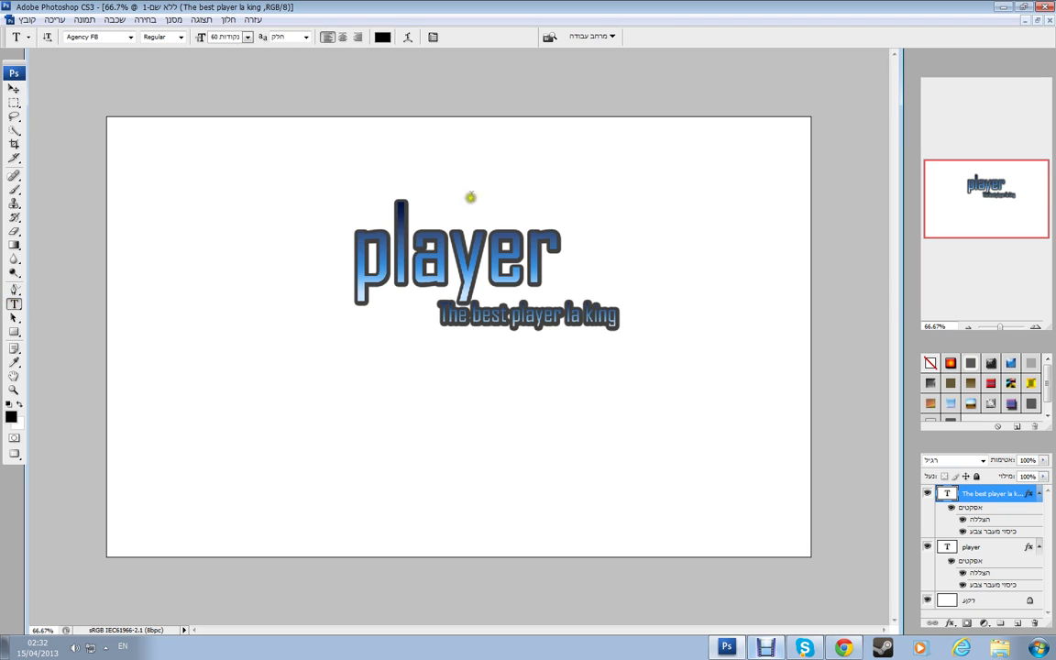
pyautogui.click(556, 210)
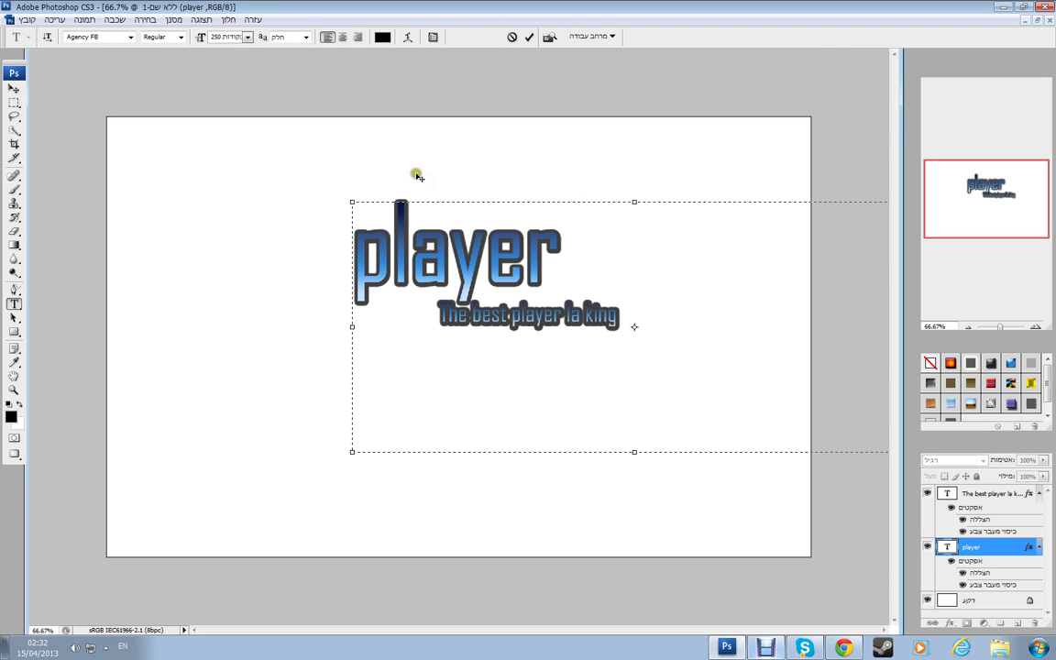
pyautogui.hotkey('ctrl', 'Return')
pyautogui.moveTo(348, 229)
pyautogui.mouseDown()
pyautogui.moveTo(443, 243)
pyautogui.moveTo(360, 219)
pyautogui.moveTo(373, 249)
pyautogui.moveTo(372, 229)
pyautogui.moveTo(372, 275)
pyautogui.moveTo(424, 278)
pyautogui.moveTo(344, 235)
pyautogui.moveTo(362, 231)
pyautogui.moveTo(324, 236)
pyautogui.moveTo(359, 229)
pyautogui.mouseUp()
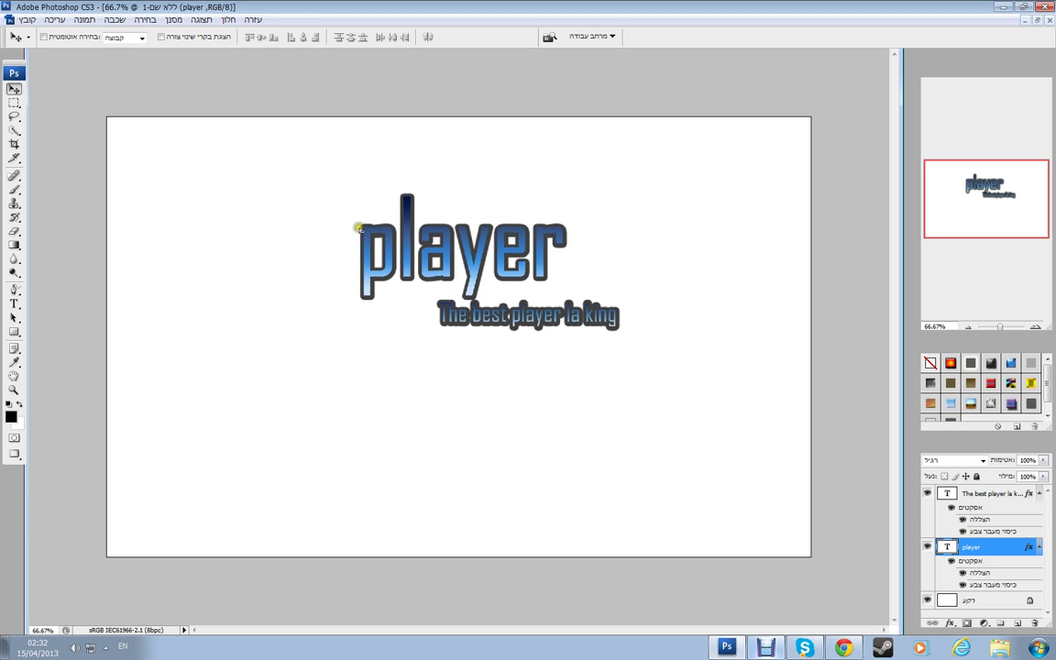
# Step: Add the 40 pt Agency FB text "Tm." and place it at the upper-right corner of "player"
pyautogui.click(13, 304)
pyautogui.moveTo(586, 210); pyautogui.dragTo(640, 236)
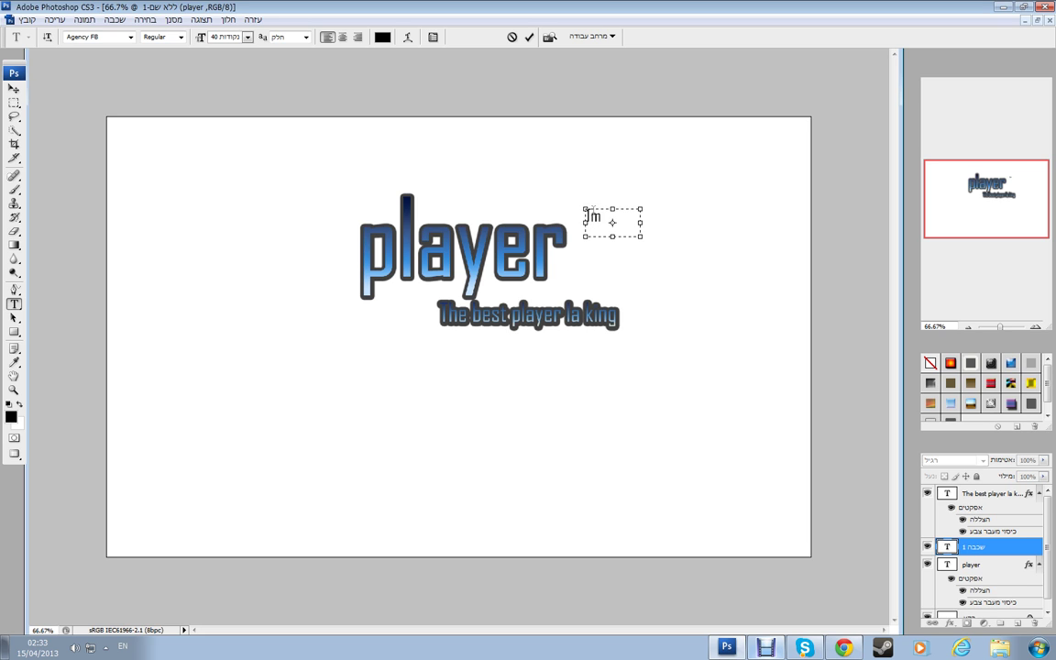
pyautogui.hotkey('ctrl', 'Return')
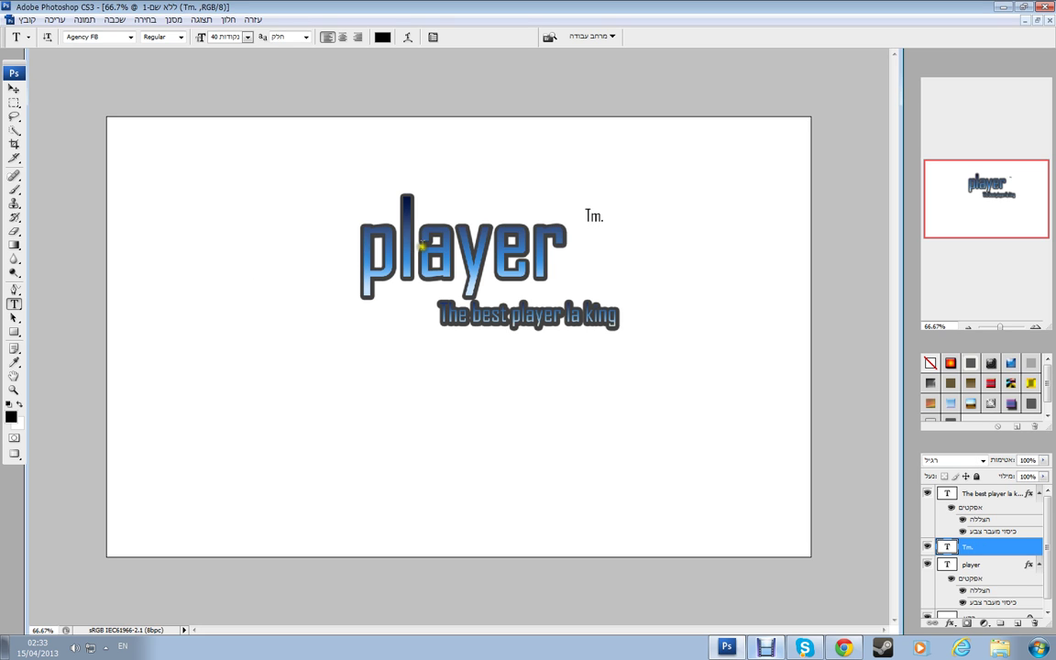
pyautogui.click(14, 89)
pyautogui.moveTo(588, 217); pyautogui.dragTo(582, 215)
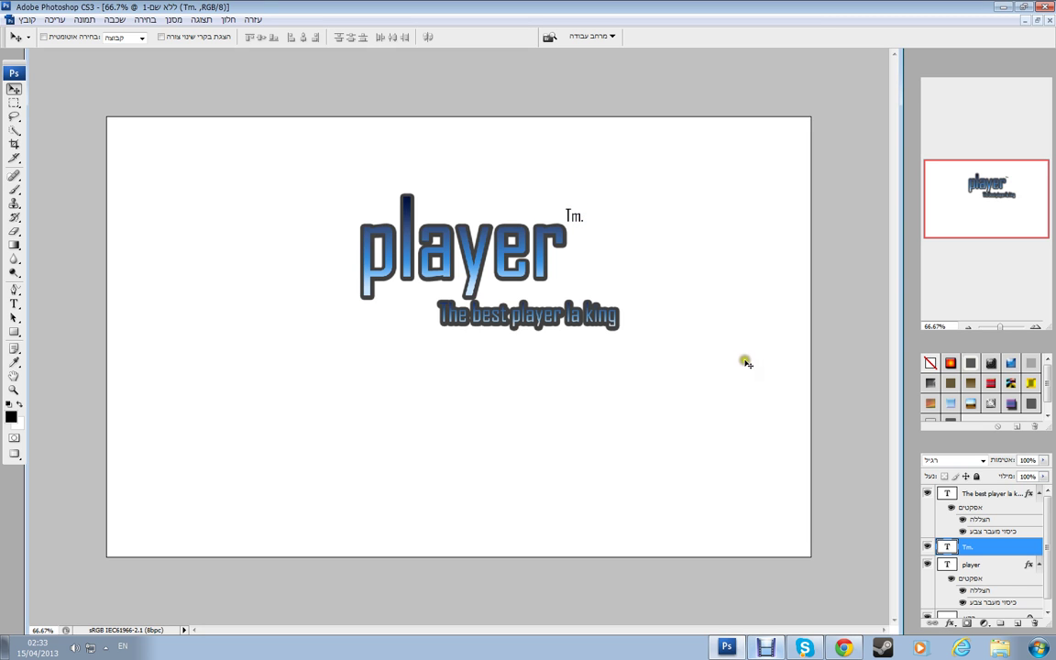
# Step: Add a drop shadow to the "Tm." layer with distance 2 px, spread 85% and size 10 px
pyautogui.doubleClick(1009, 554)
pyautogui.click(292, 357)
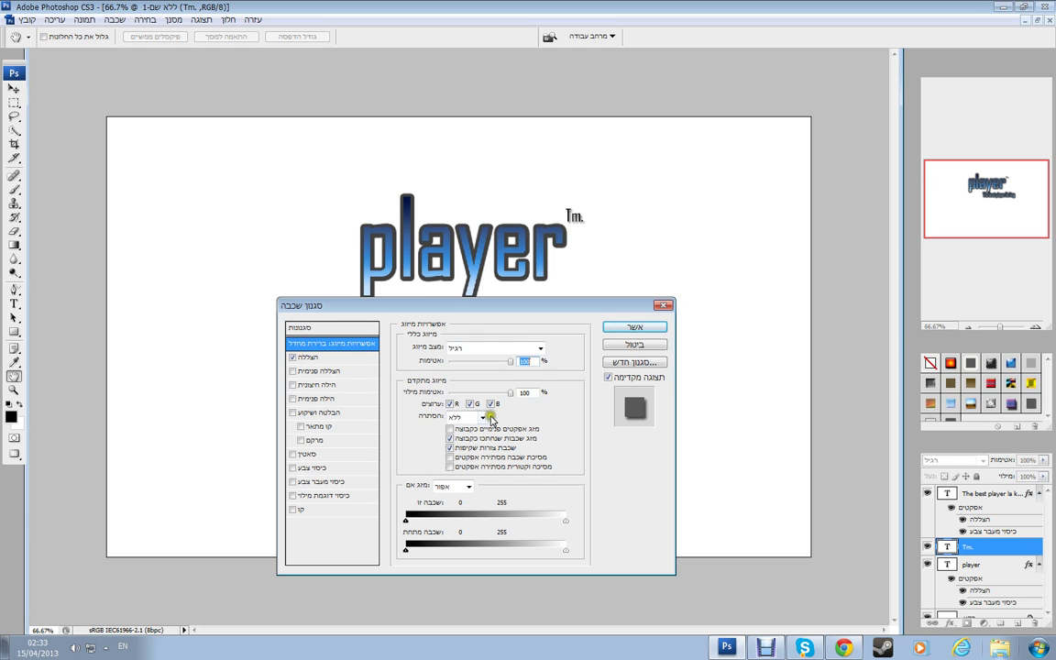
pyautogui.click(316, 357)
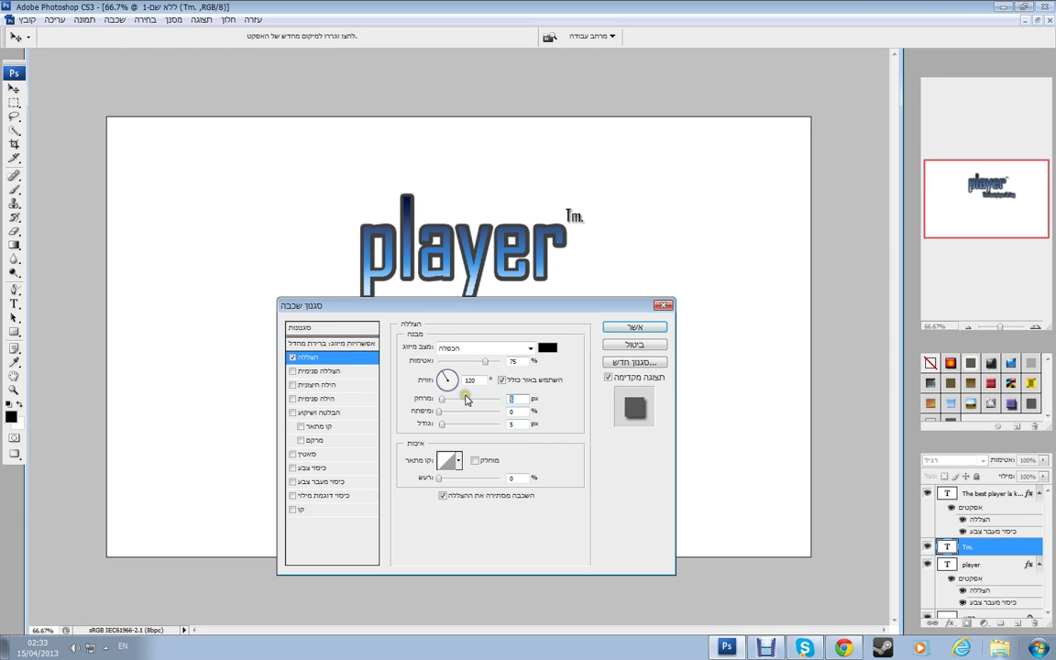
pyautogui.write('2')
pyautogui.press('Tab')
pyautogui.write('85')
pyautogui.press('Tab')
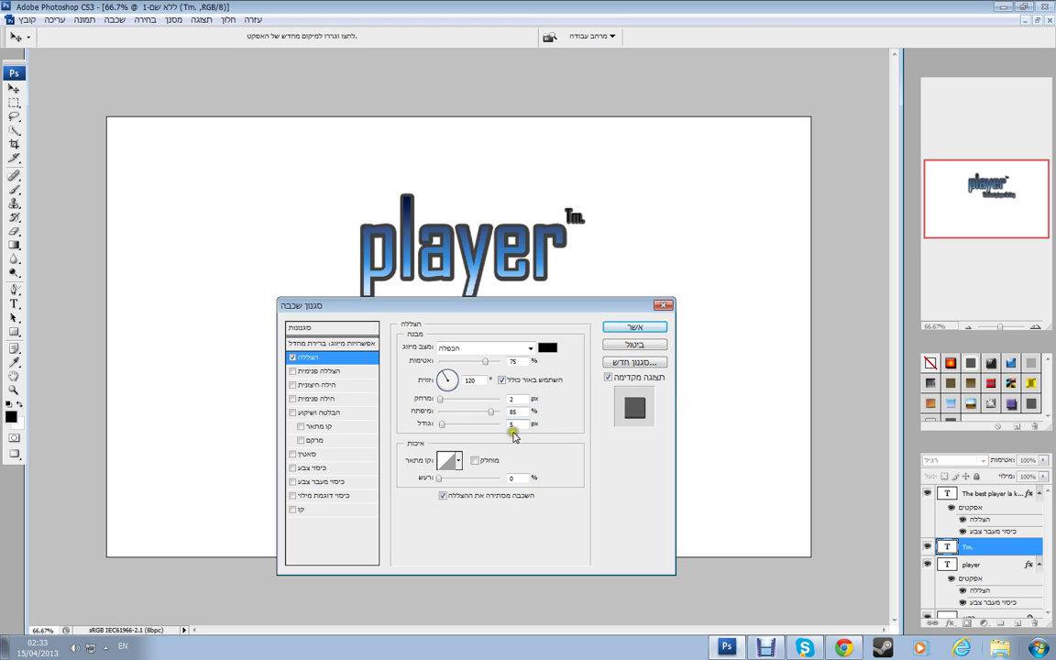
pyautogui.write('10')
# Step: Add a gradient overlay to the "Tm." layer and try out the yellow and green gradient presets
pyautogui.click(319, 495)
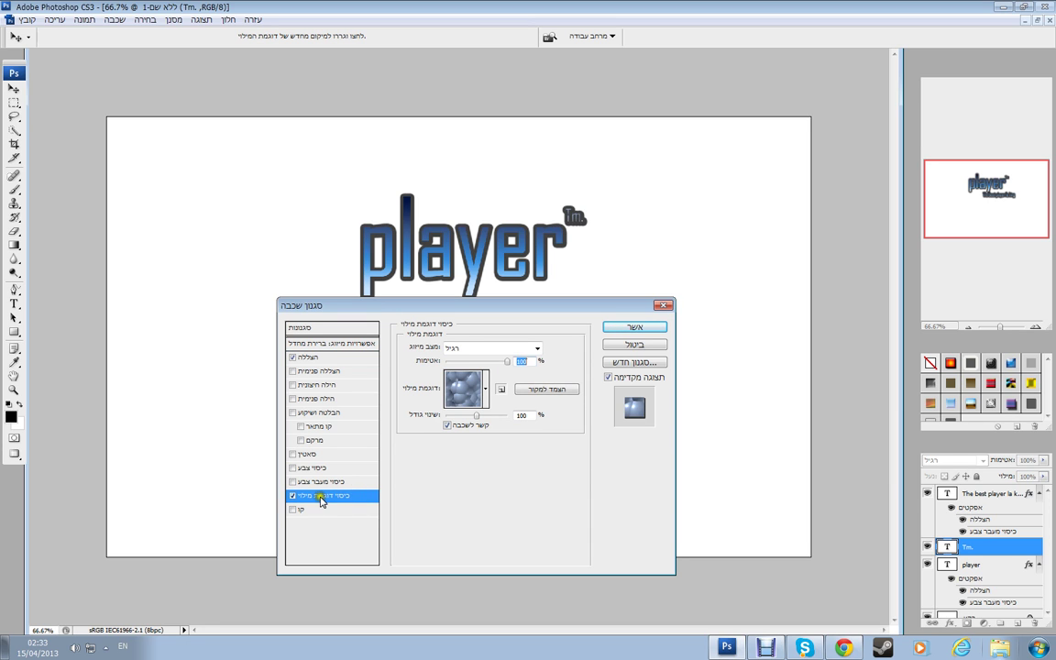
pyautogui.click(293, 496)
pyautogui.click(321, 481)
pyautogui.click(511, 374)
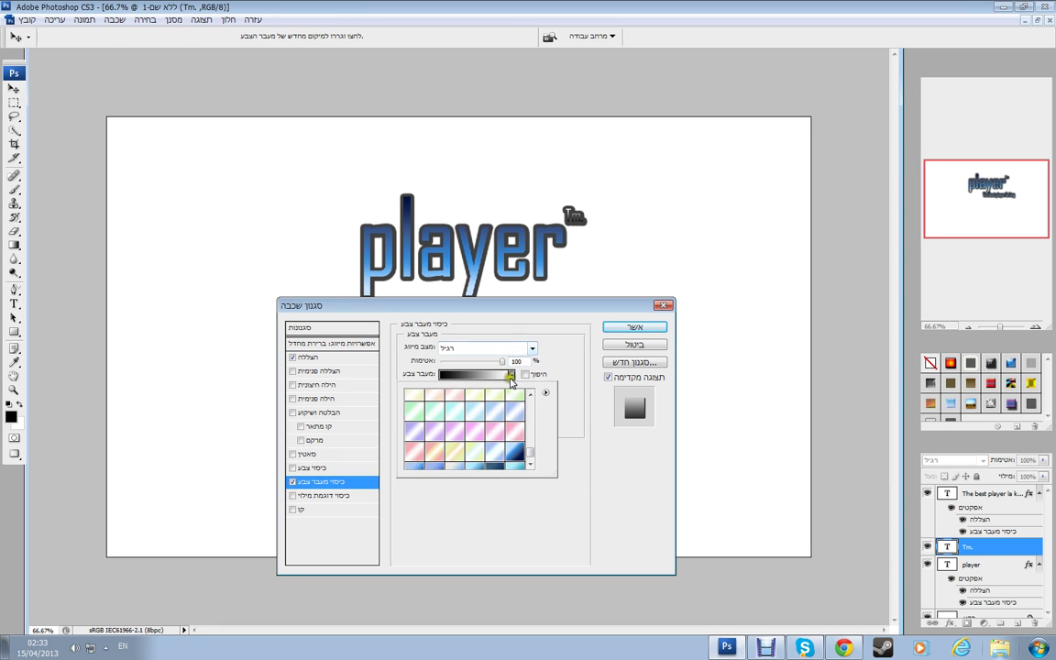
pyautogui.scroll(6, 536, 428)
pyautogui.click(512, 435)
pyautogui.click(474, 431)
pyautogui.click(495, 433)
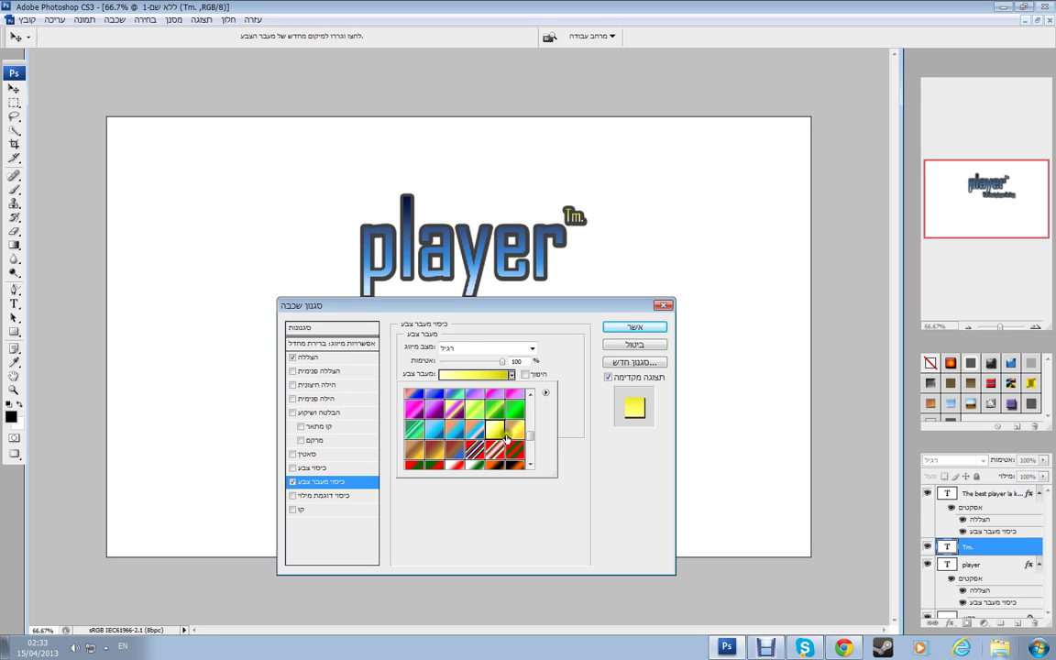
pyautogui.click(456, 428)
pyautogui.click(515, 394)
pyautogui.click(518, 412)
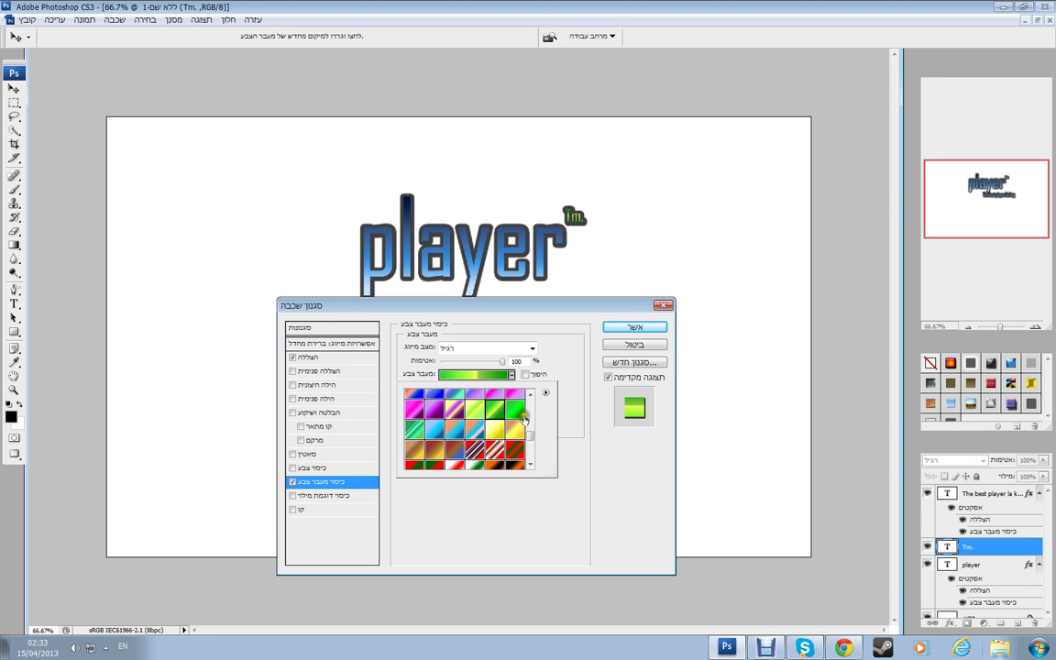
# Step: Switch the "Tm." gradient overlay to the blue, white and gold preset and apply the layer style
pyautogui.scroll(5, 536, 419)
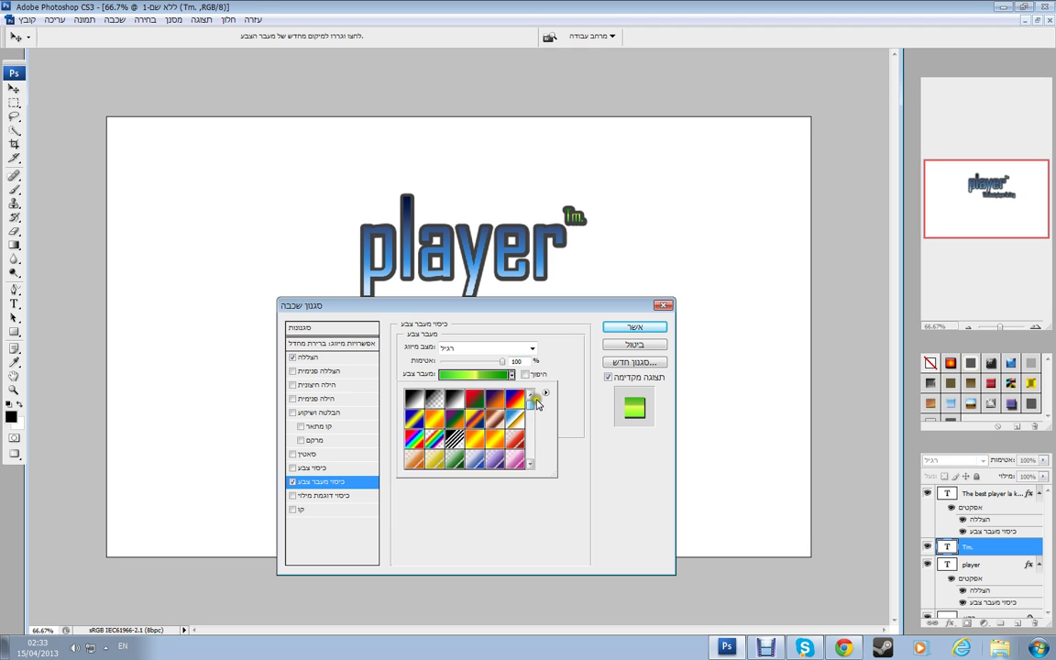
pyautogui.click(515, 419)
pyautogui.click(589, 292)
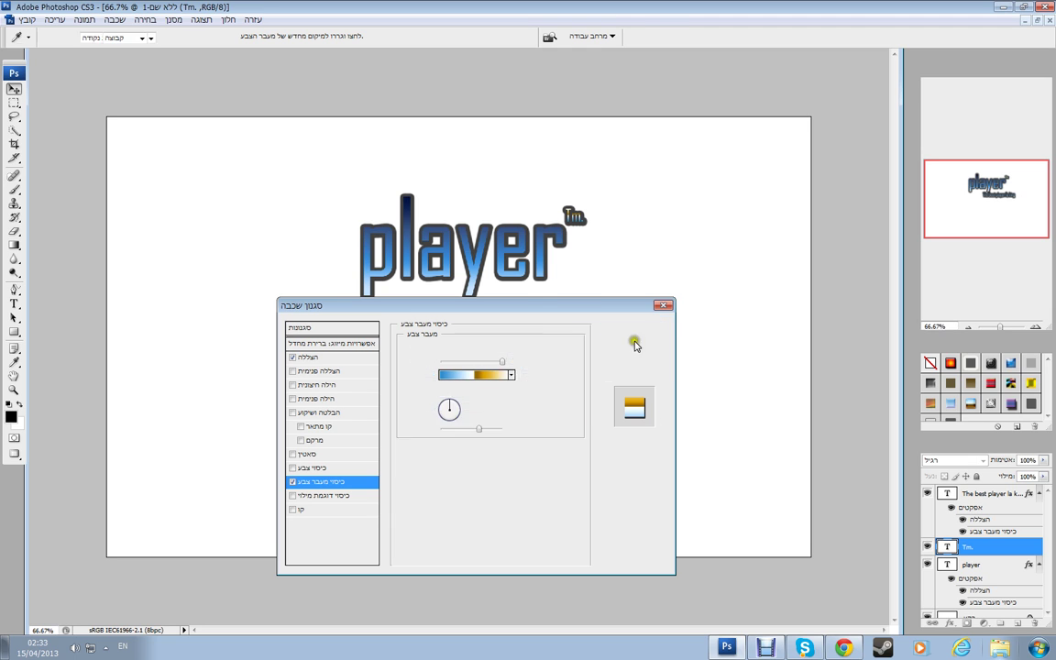
pyautogui.click(634, 328)
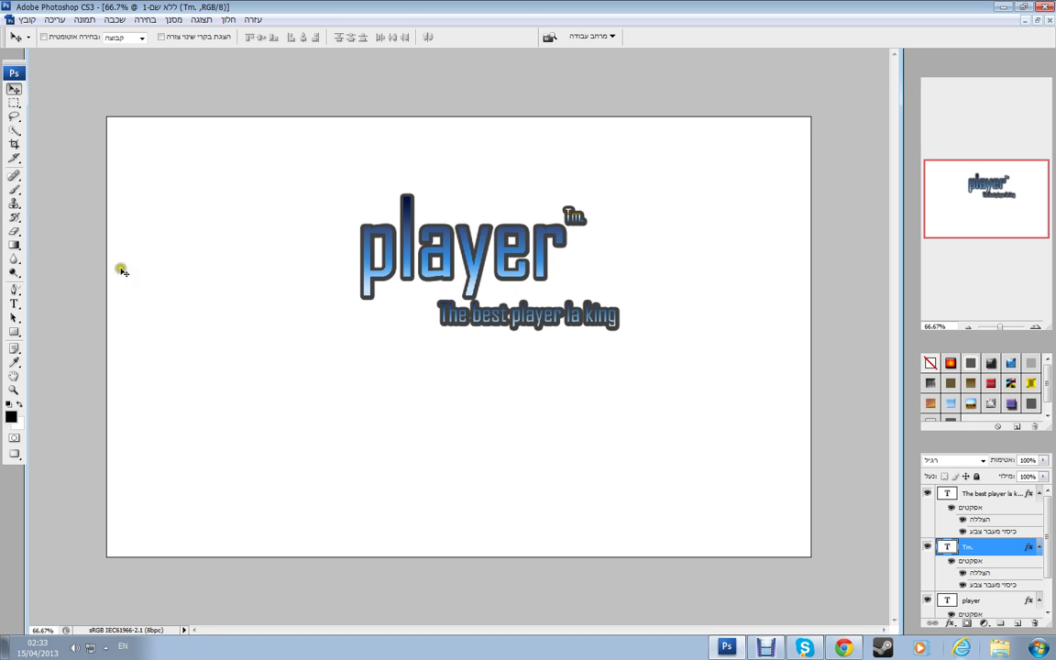
# Step: Choose the 400 px swan-shaped ornament brush for the Brush tool and rasterize the "Tm." text layer
pyautogui.click(13, 191)
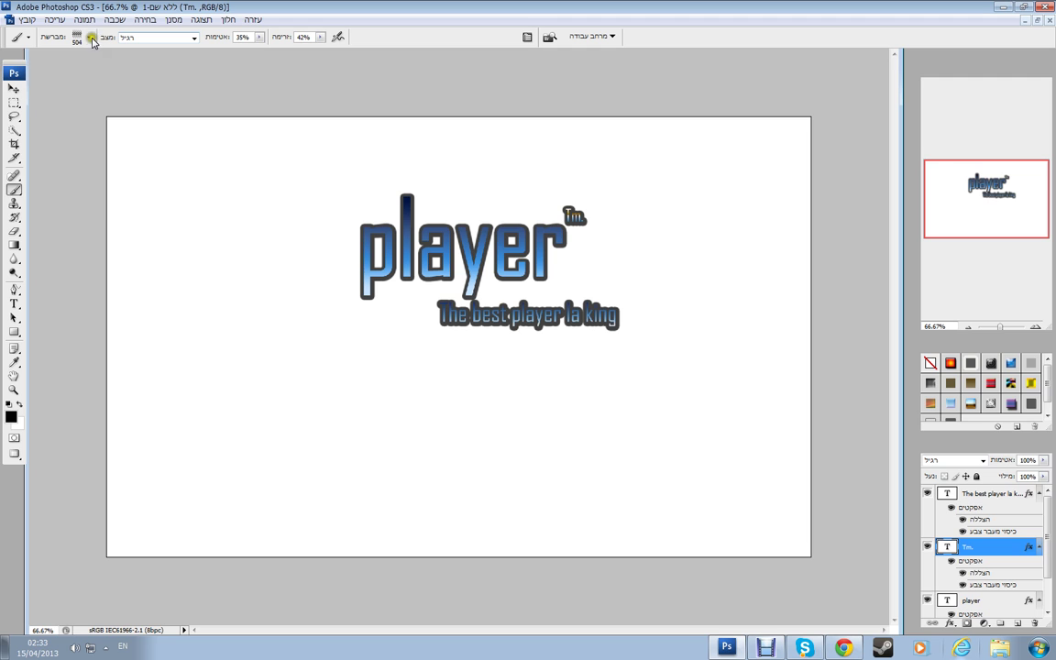
pyautogui.click(90, 37)
pyautogui.moveTo(137, 140)
pyautogui.mouseDown()
pyautogui.moveTo(138, 204)
pyautogui.moveTo(108, 199)
pyautogui.moveTo(126, 147)
pyautogui.moveTo(138, 209)
pyautogui.mouseUp()
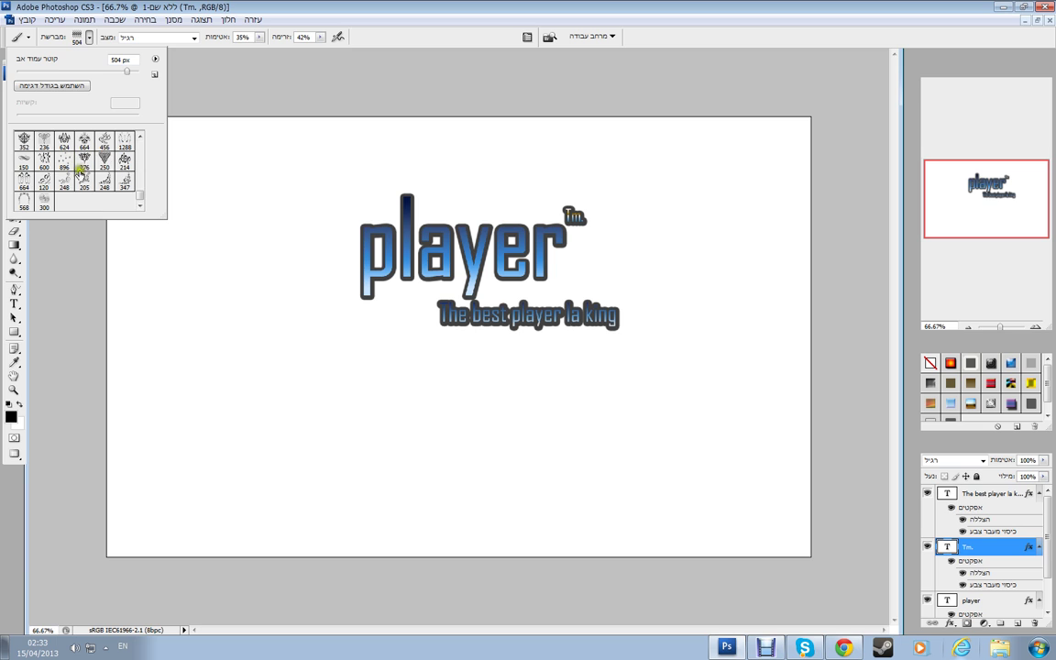
pyautogui.scroll(5, 137, 139)
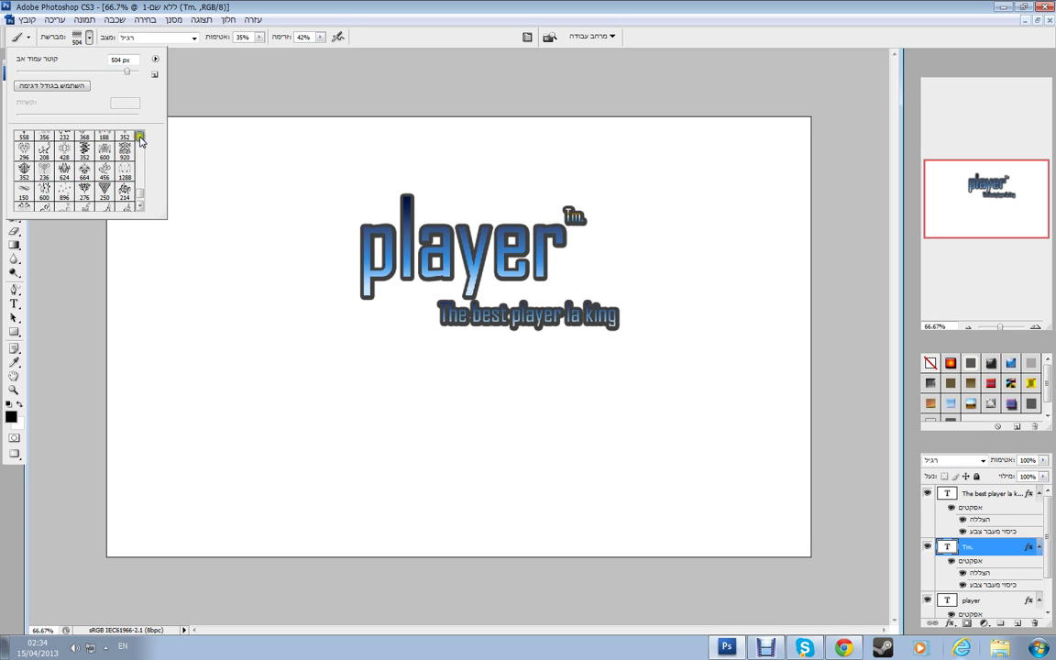
pyautogui.click(142, 138)
pyautogui.click(142, 139)
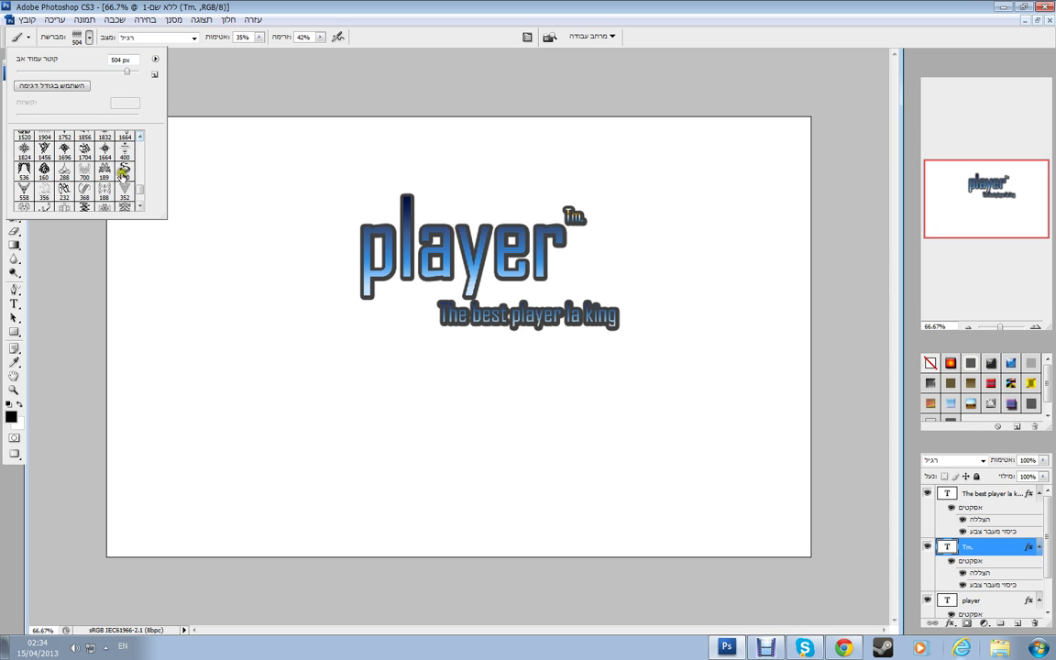
pyautogui.click(123, 168)
pyautogui.click(129, 235)
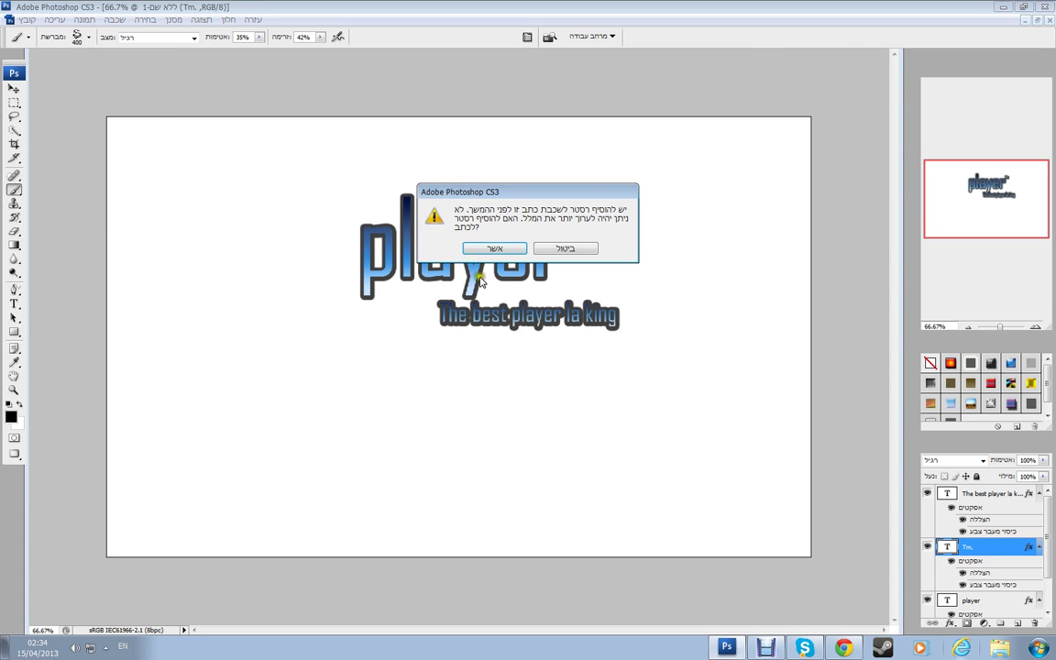
pyautogui.click(547, 309)
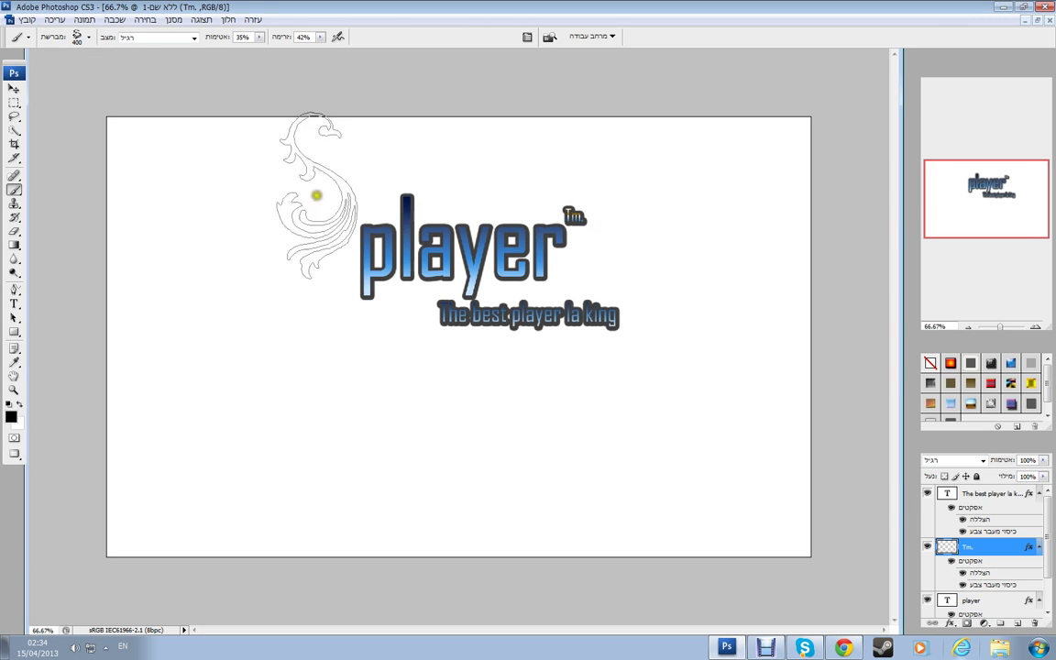
# Step: Reduce the ornament brush's diameter to 193 px
pyautogui.click(88, 36)
pyautogui.moveTo(120, 71); pyautogui.dragTo(110, 72)
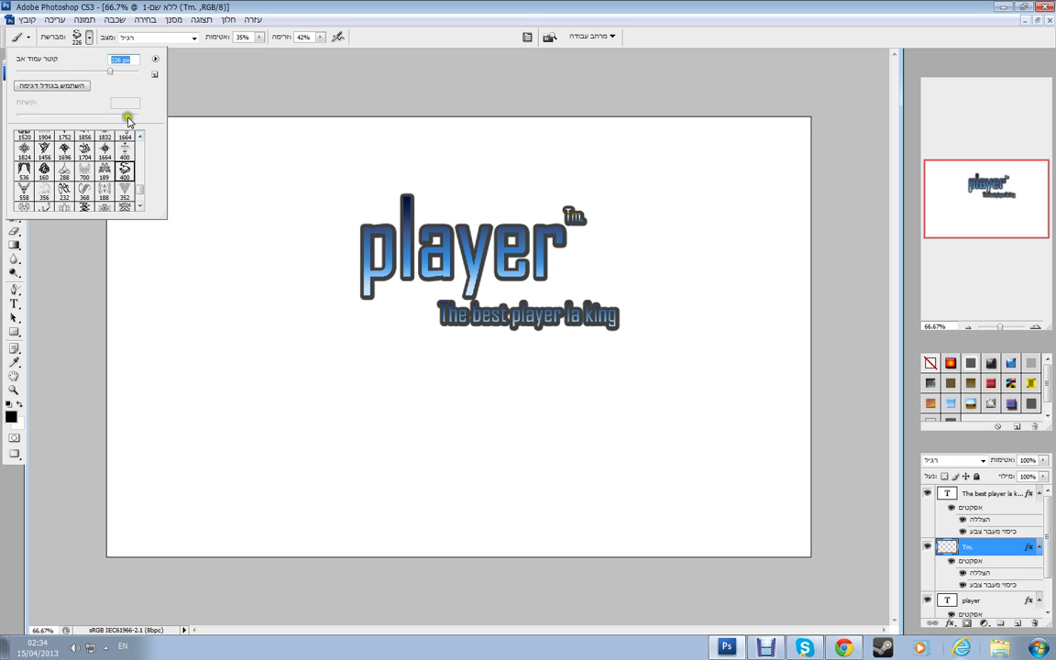
pyautogui.moveTo(110, 71); pyautogui.dragTo(107, 72)
# Step: Convert the locked background into a regular layer with the default name and settings
pyautogui.scroll(-3, 1031, 516)
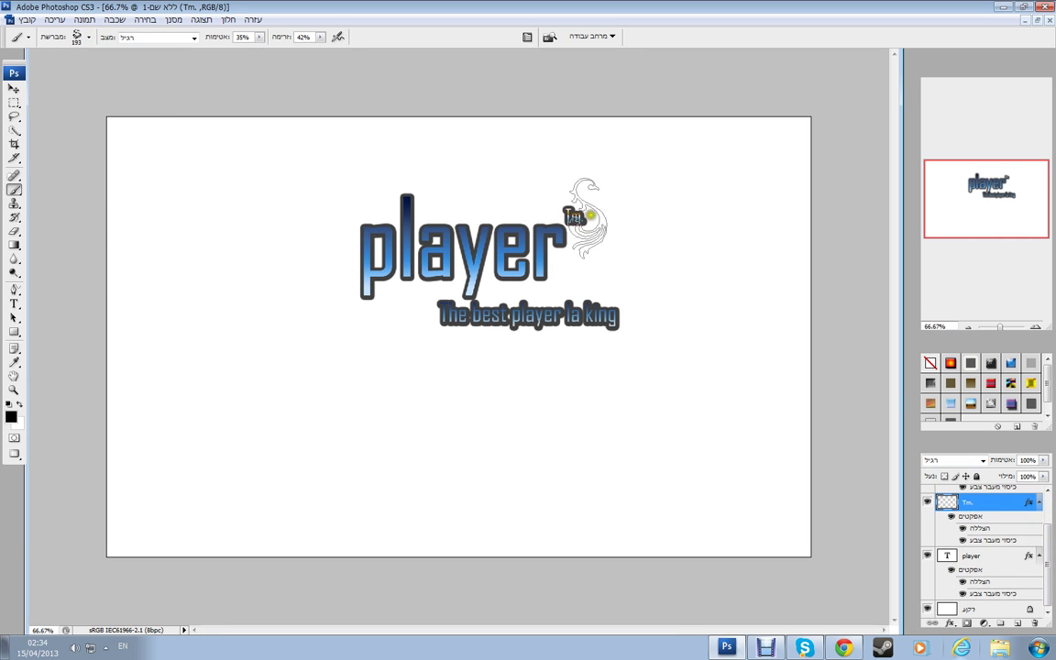
pyautogui.click(987, 607)
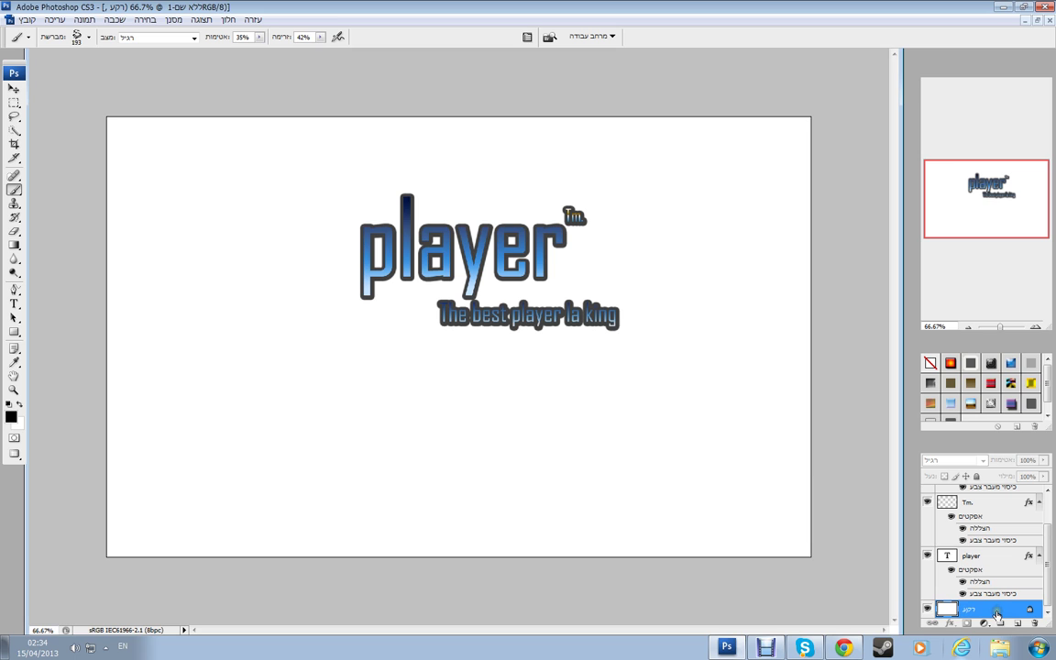
pyautogui.doubleClick(999, 611)
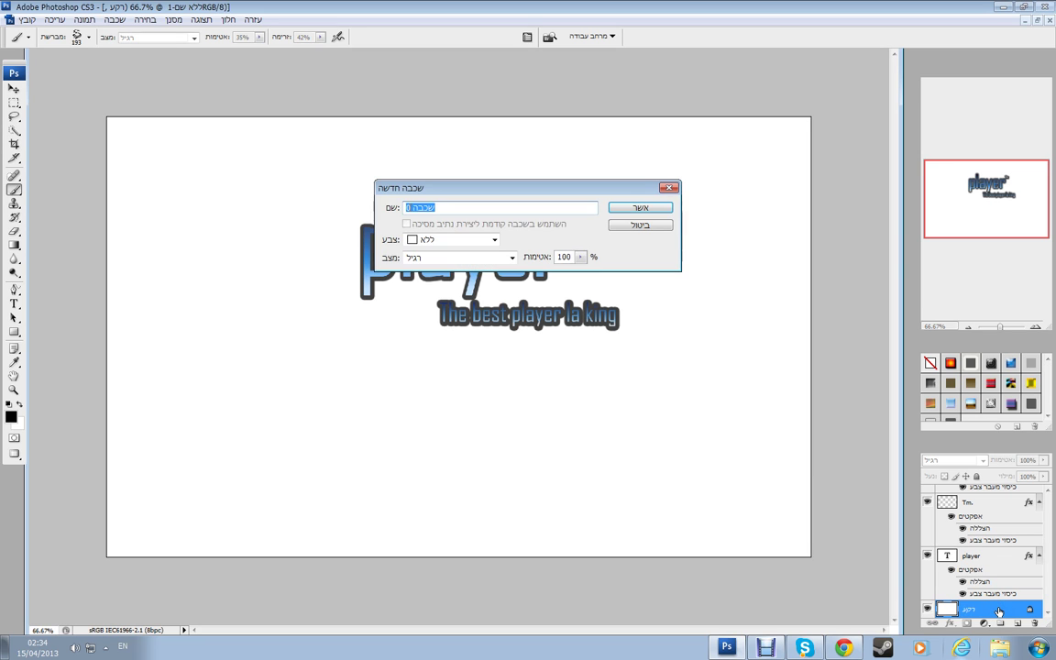
pyautogui.click(646, 208)
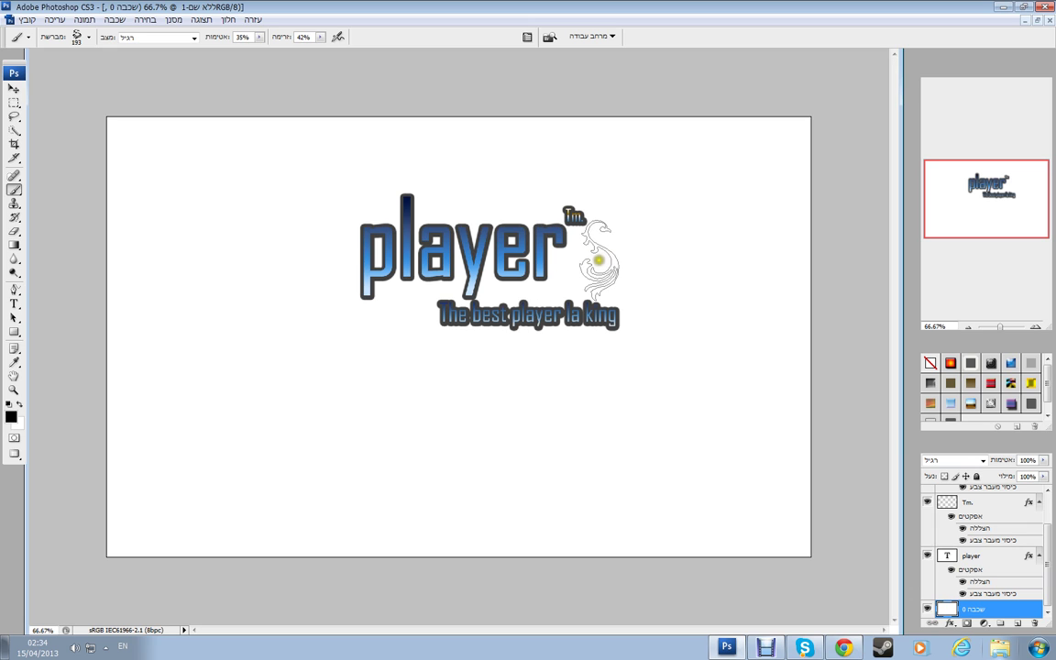
# Step: Stamp the swan ornament repeatedly on one spot just right of "player", below "Tm.", to darken it
pyautogui.click(598, 259)
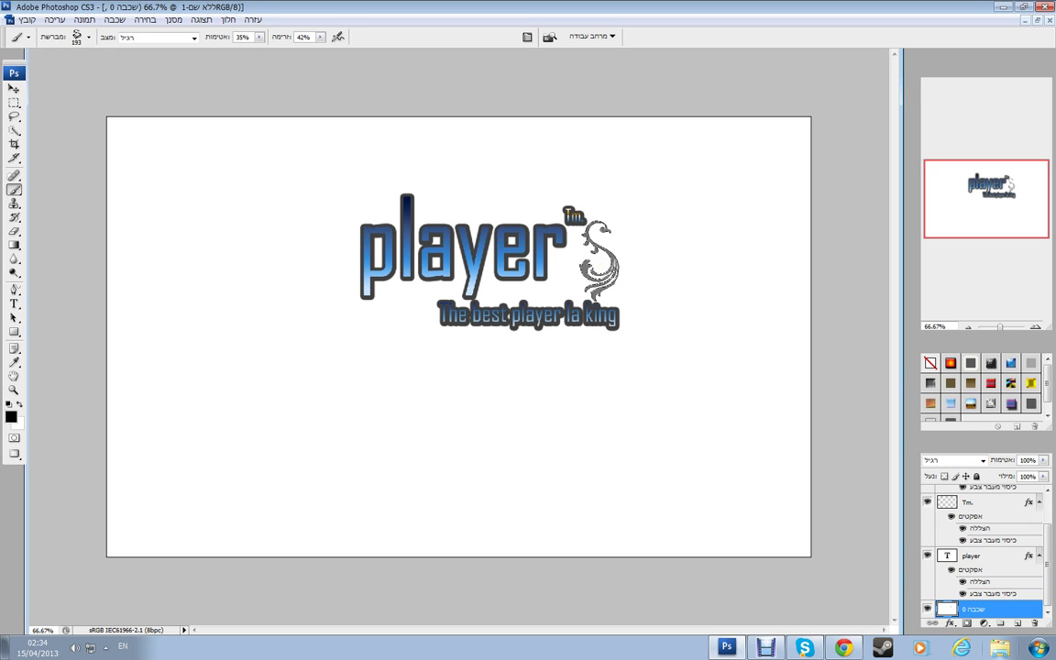
pyautogui.click(598, 259)
pyautogui.click(598, 260)
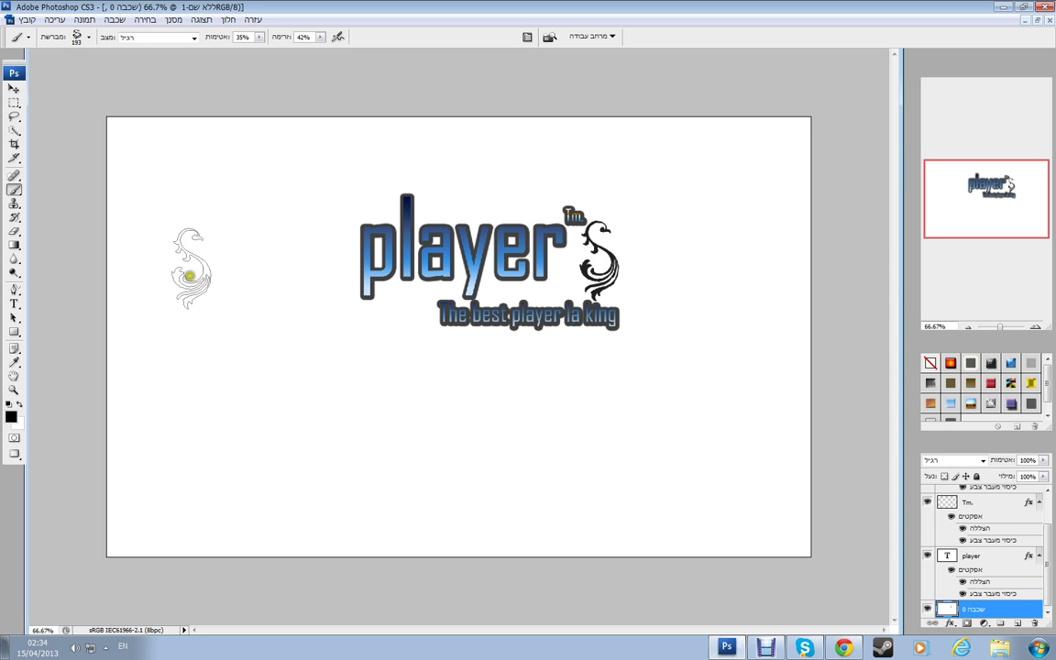
# Step: Choose the 1904 px chain-like ornament brush, reduce its diameter to 137 px and stamp it beneath "player", just before the tagline
pyautogui.click(91, 38)
pyautogui.scroll(3, 123, 174)
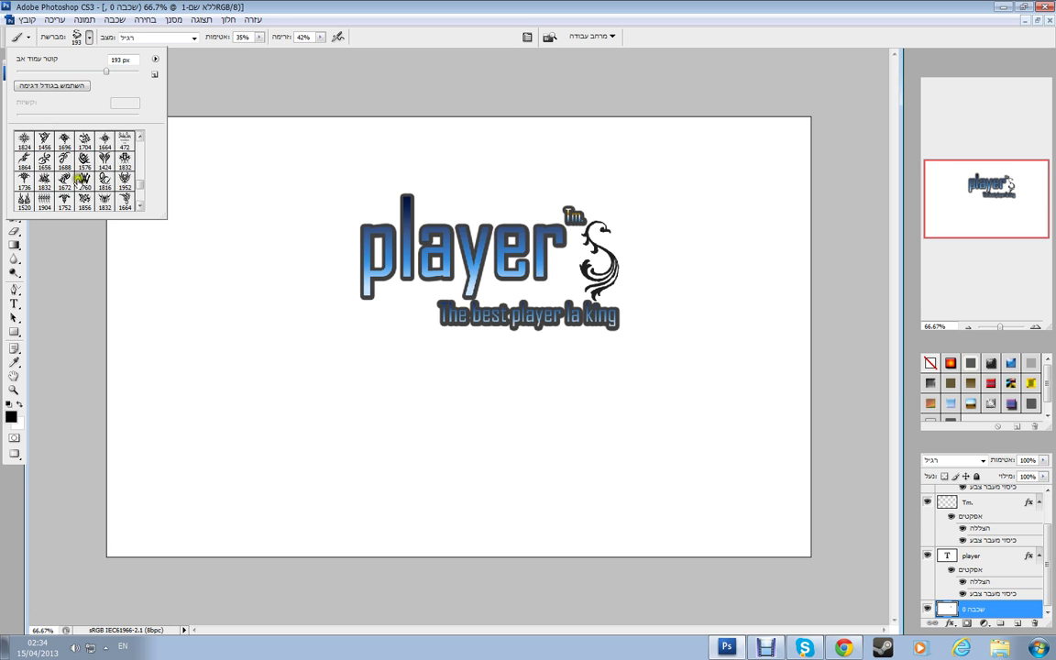
pyautogui.click(44, 197)
pyautogui.moveTo(135, 71); pyautogui.dragTo(89, 71)
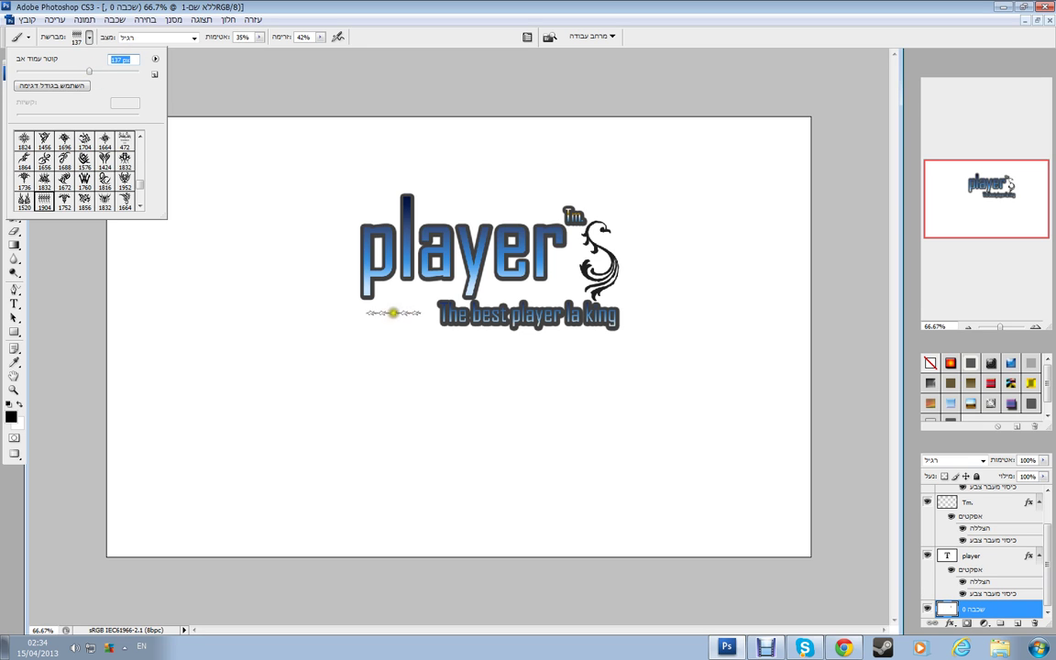
pyautogui.press('Return')
pyautogui.click(395, 316)
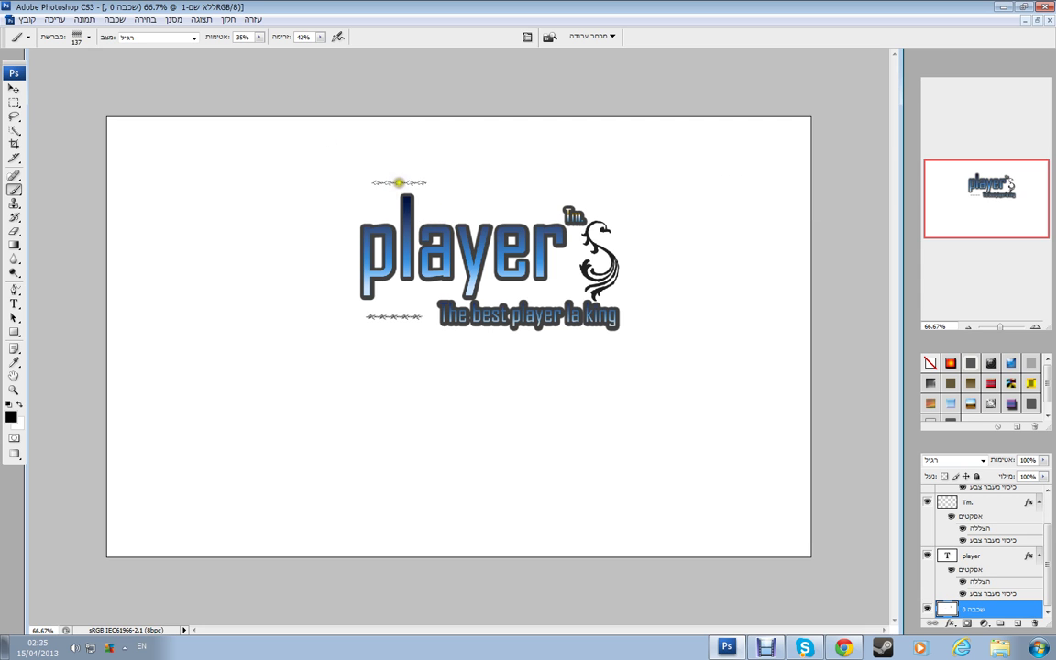
# Step: Choose the 29 px star brush and stamp one star just above the "l" of "player"
pyautogui.click(89, 37)
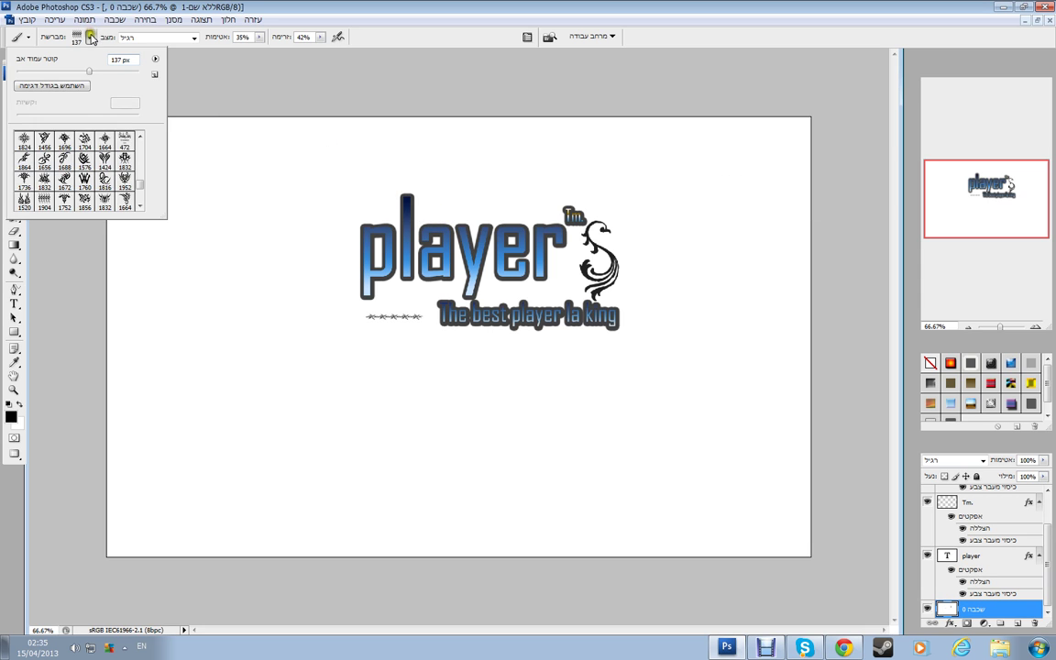
pyautogui.scroll(-3, 142, 163)
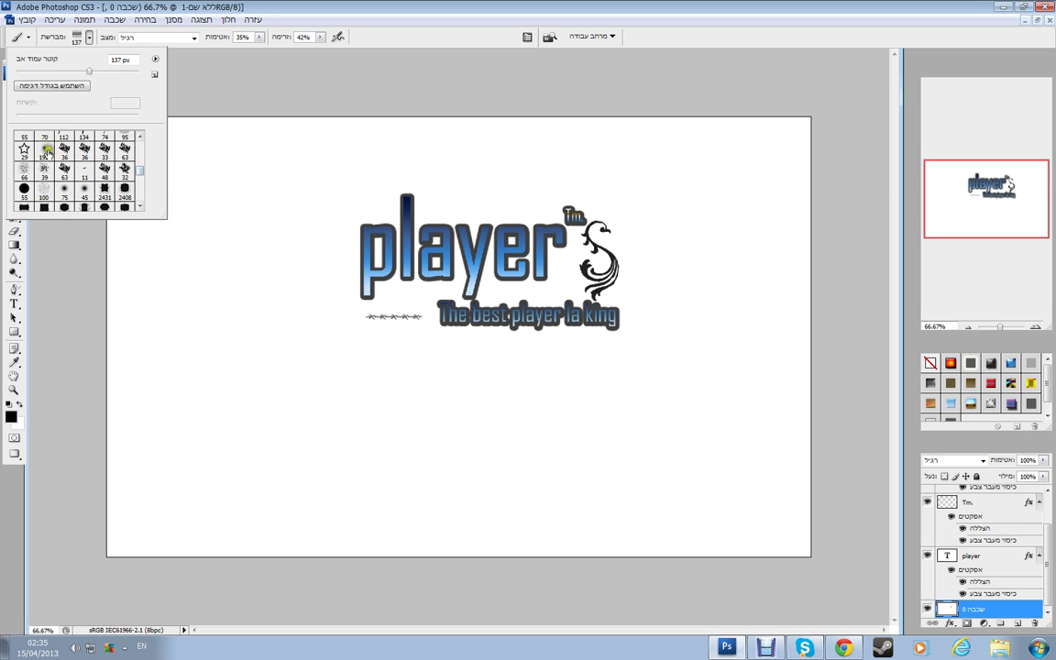
pyautogui.scroll(5, 142, 168)
pyautogui.scroll(-6, 141, 163)
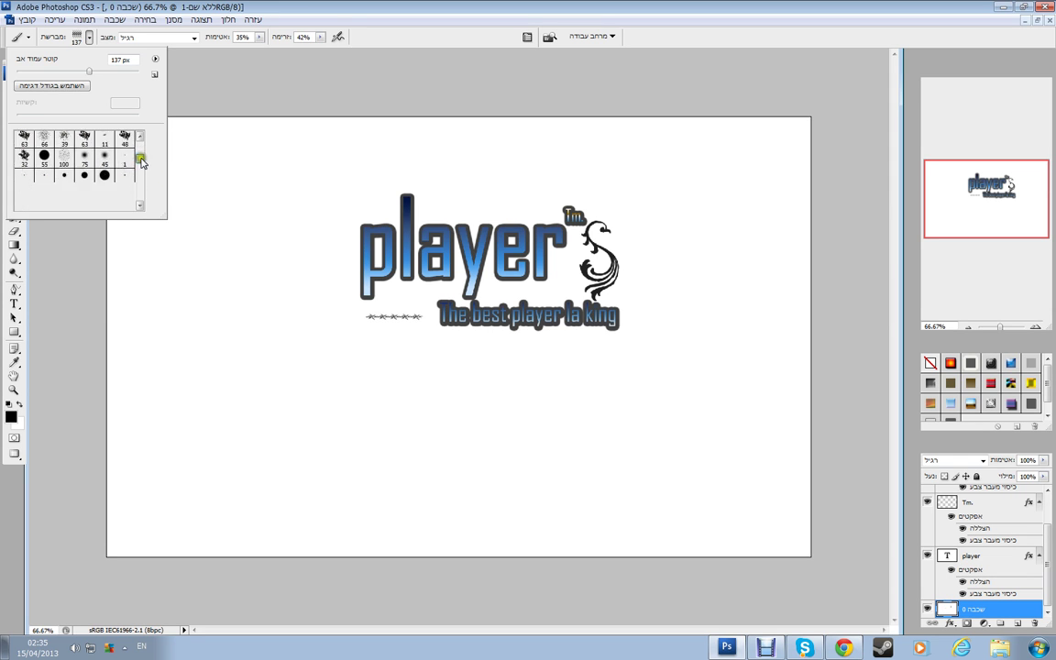
pyautogui.click(43, 164)
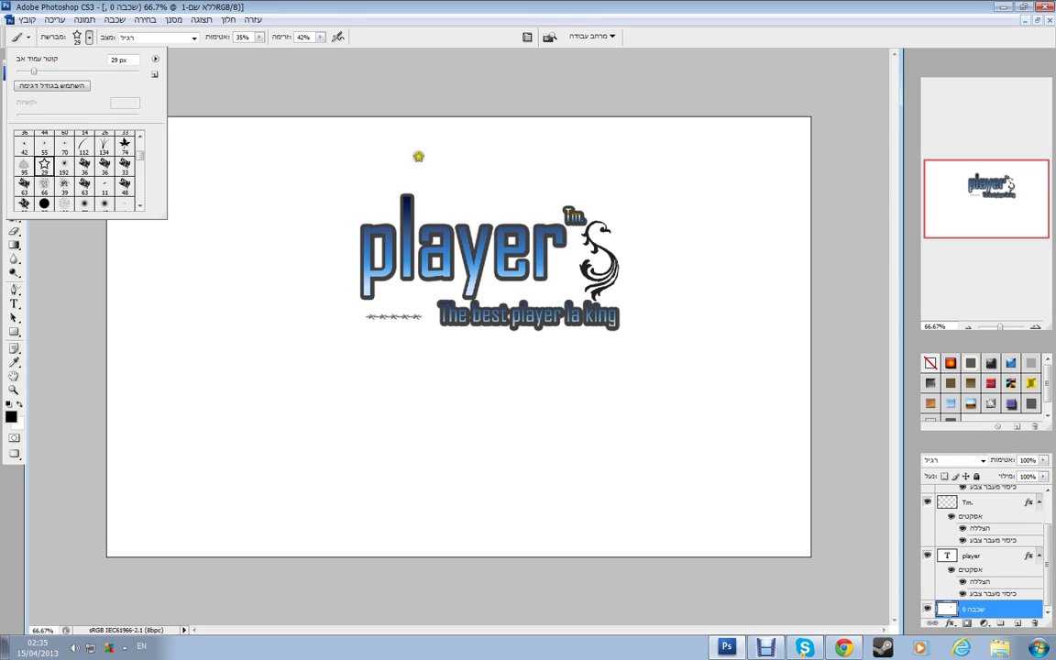
pyautogui.click(406, 179)
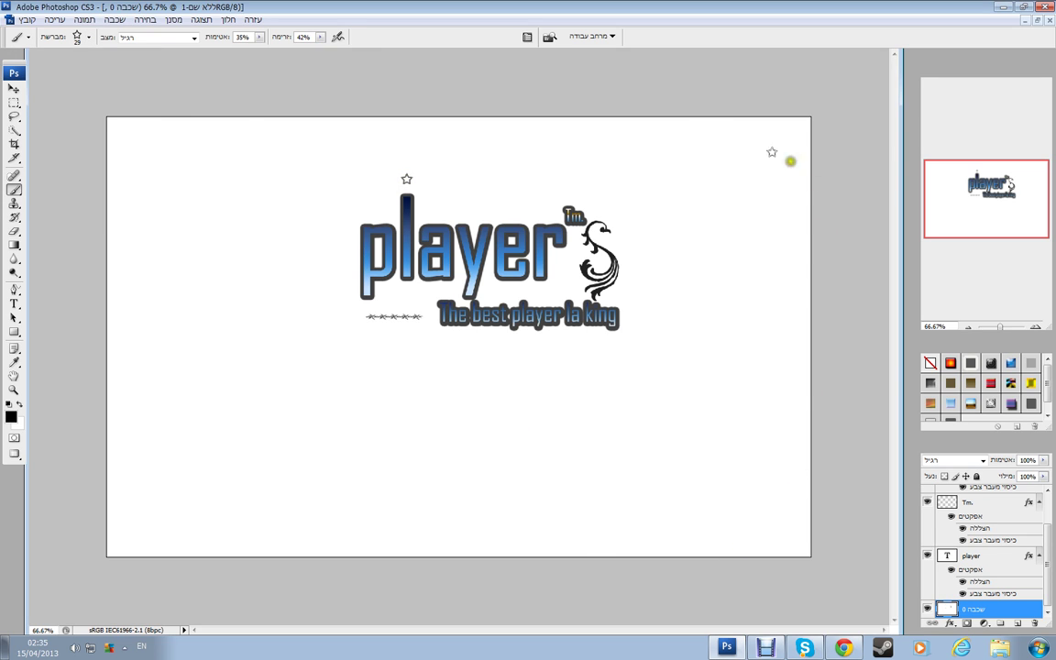
# Step: Crop the canvas to a rectangle closely surrounding the logo, tagline and ornaments, leaving a small white margin
pyautogui.click(14, 103)
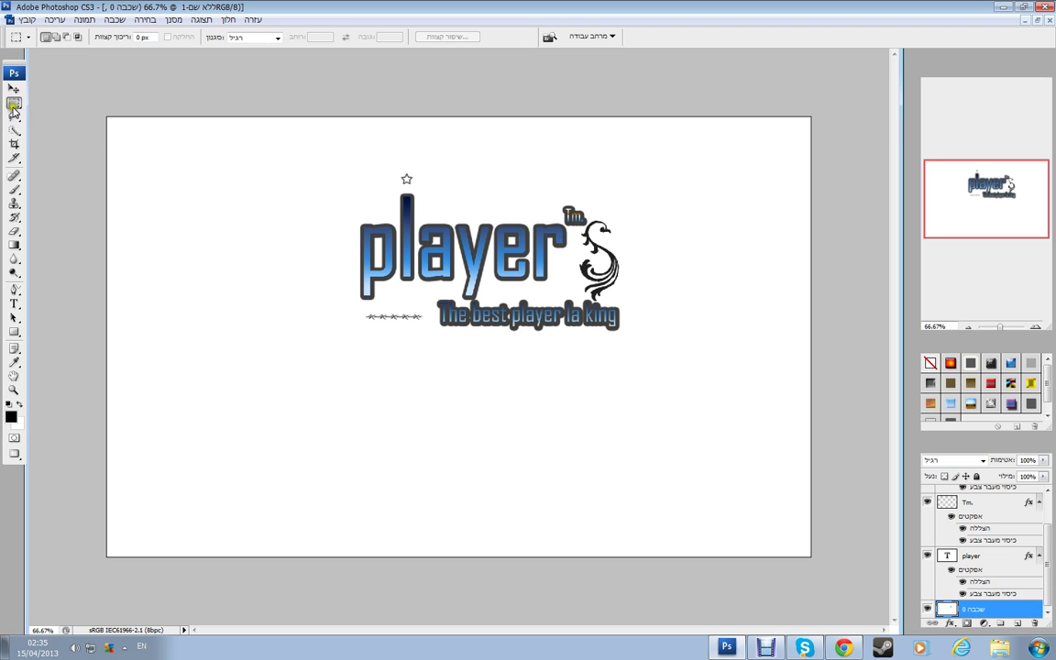
pyautogui.click(14, 144)
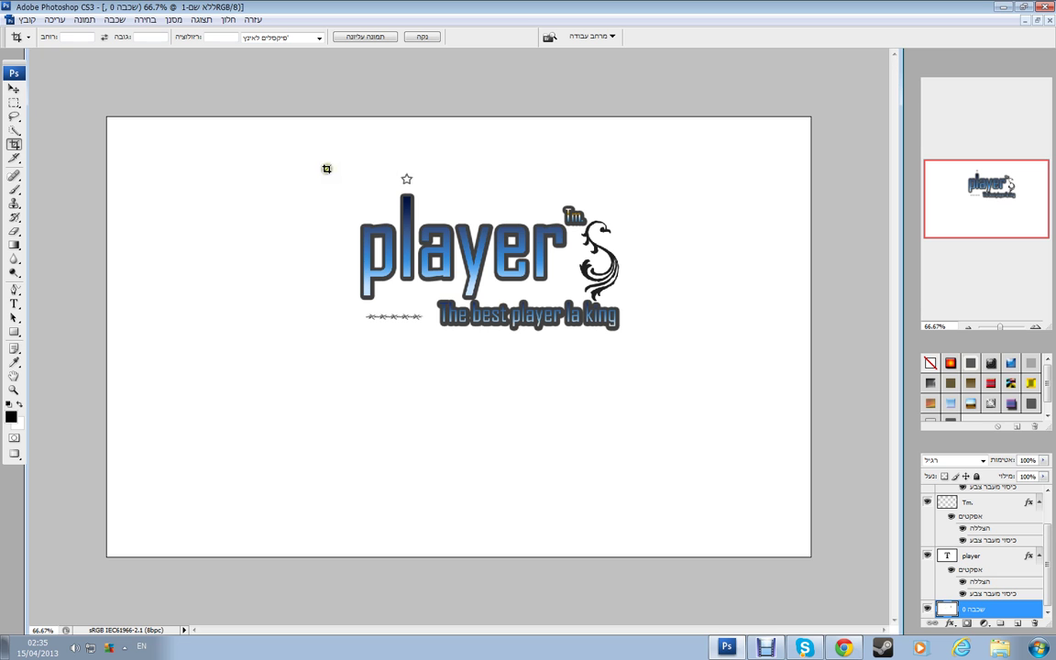
pyautogui.moveTo(335, 168)
pyautogui.mouseDown()
pyautogui.moveTo(459, 271)
pyautogui.moveTo(639, 353)
pyautogui.mouseUp()
pyautogui.rightClick(590, 217)
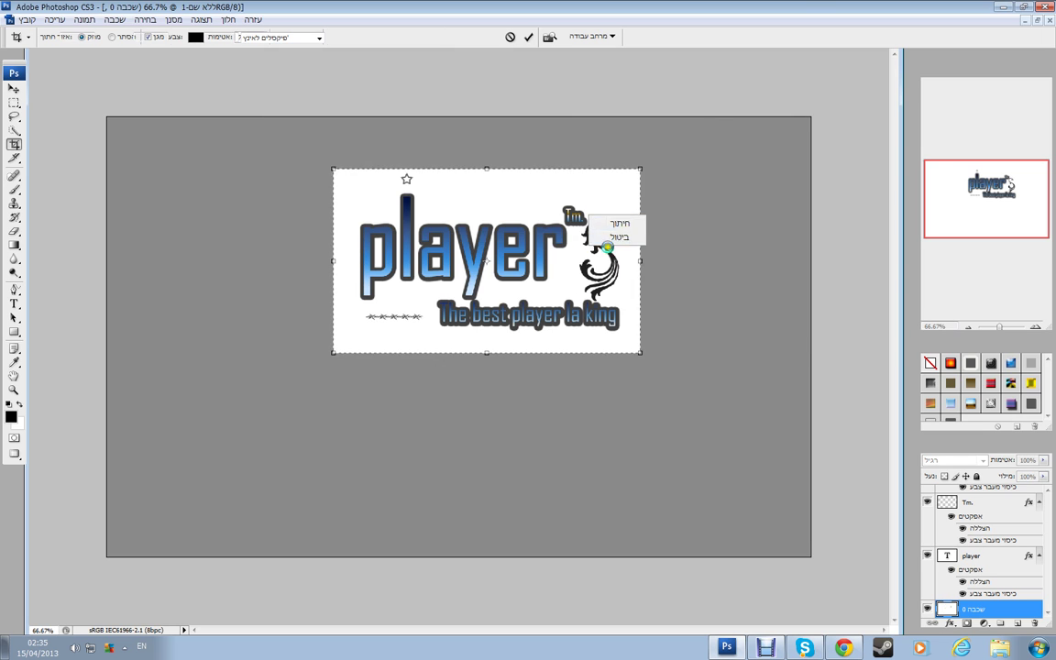
pyautogui.click(619, 224)
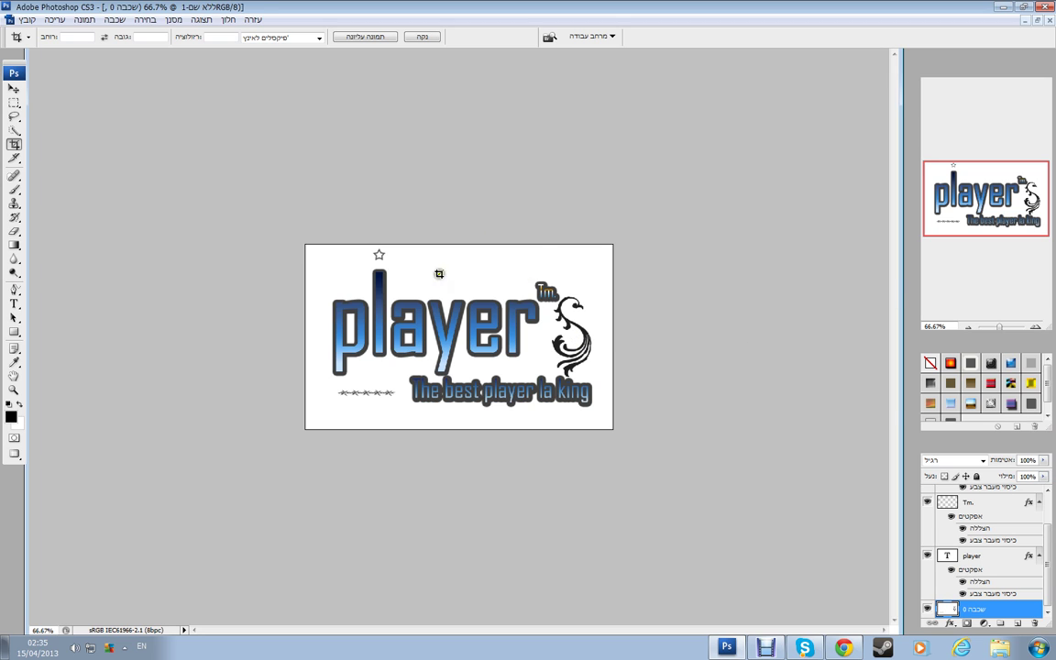
pyautogui.click(1003, 7)
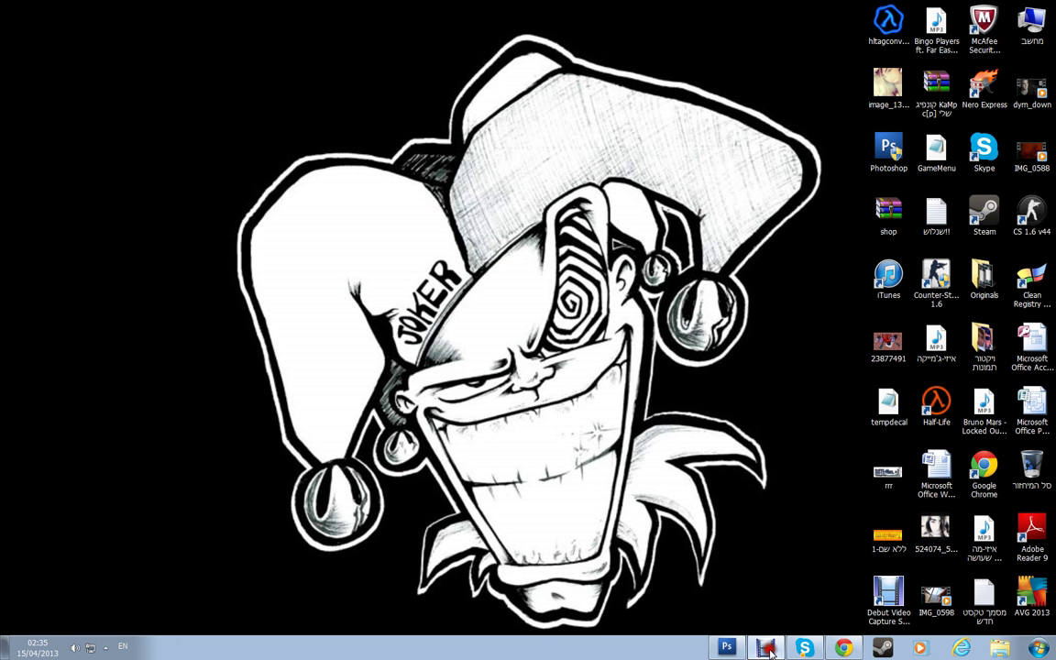
pyautogui.click(766, 648)
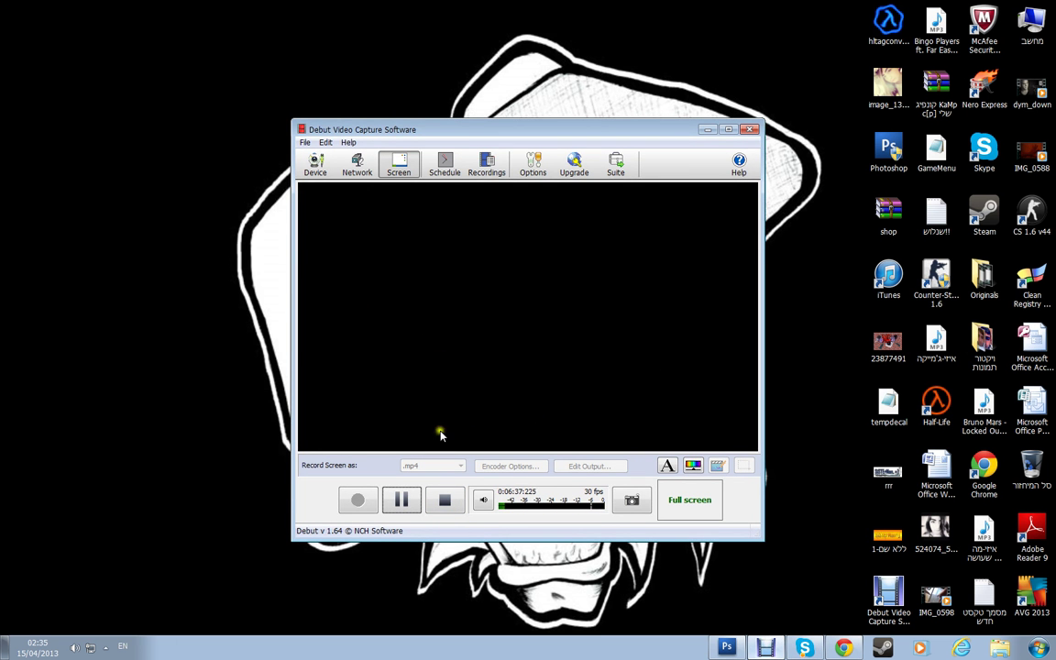